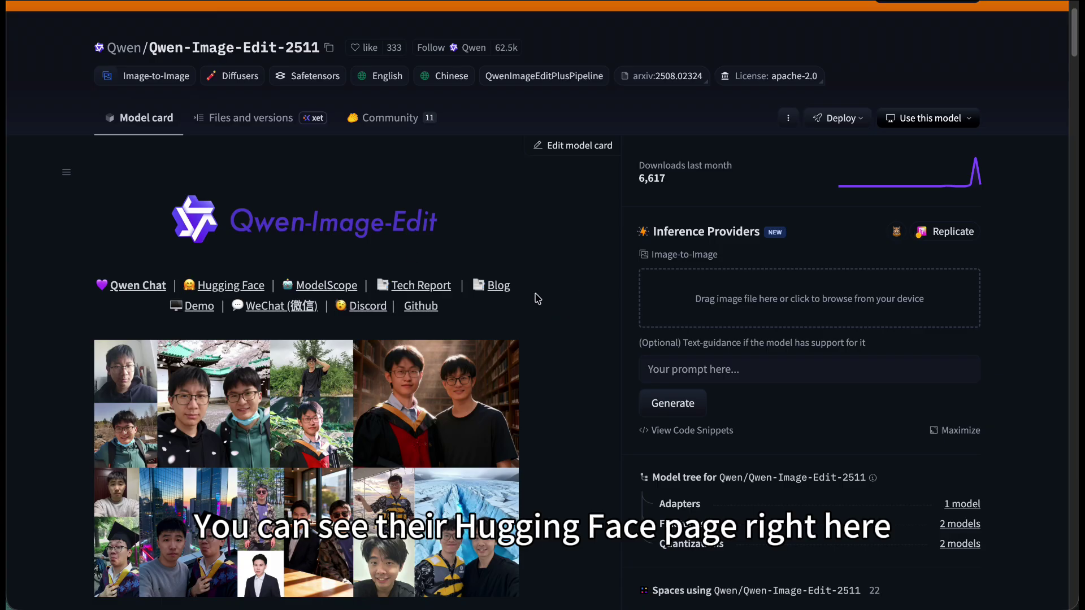
- Review the Qwen-Image-Edit-2511 model card, and browse the split_files folder of the Comfy-Org Qwen-Image-Edit_ComfyUI repository
scroll(537, 298, down, 2)
scroll(537, 298, up, 3)
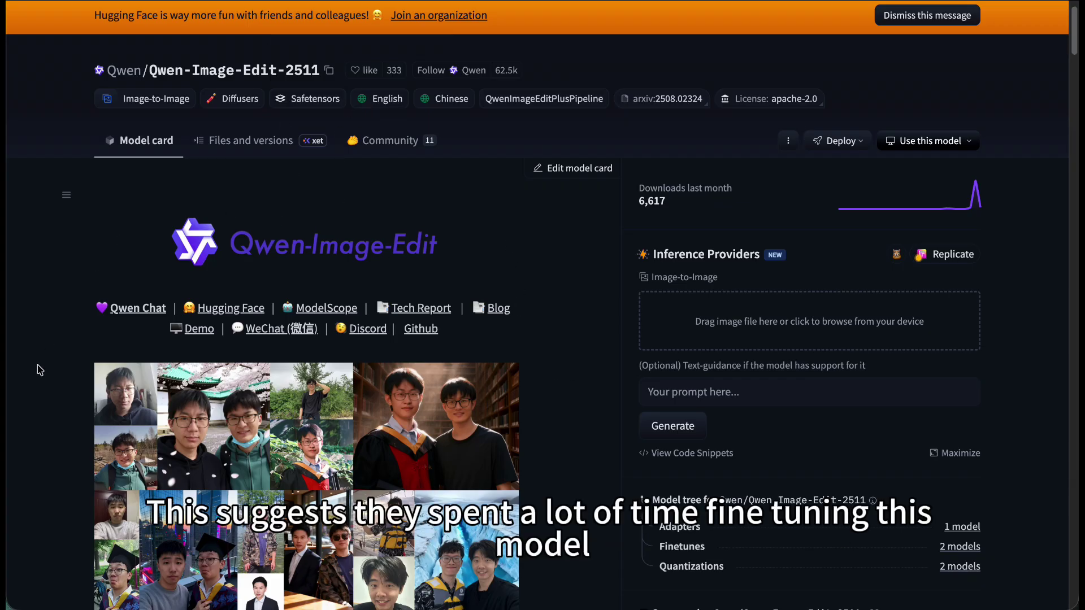
scroll(596, 440, down, 6)
scroll(578, 344, up, 1)
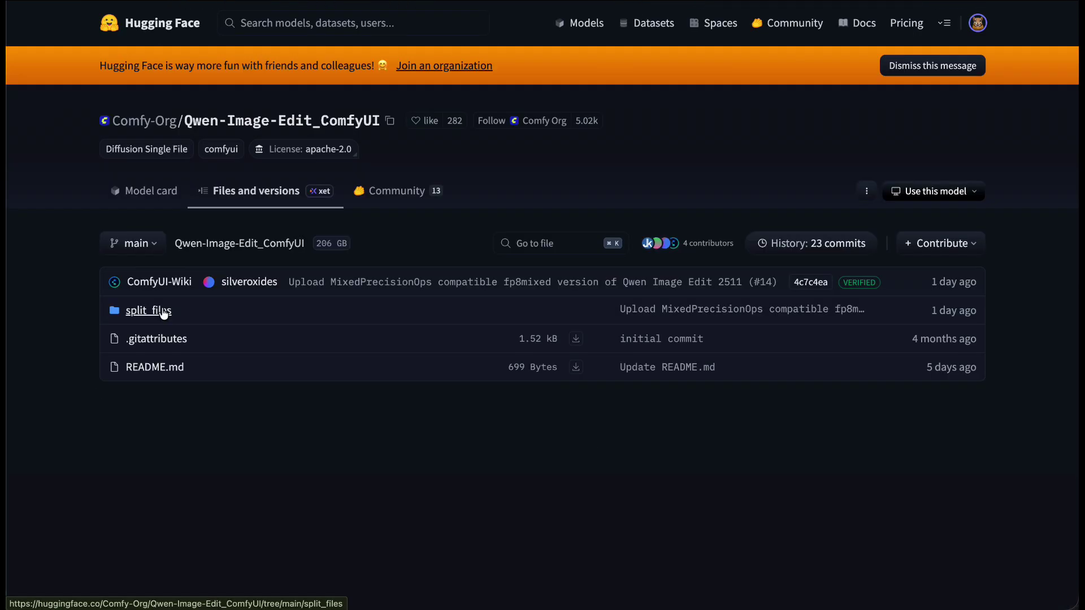
click(139, 310)
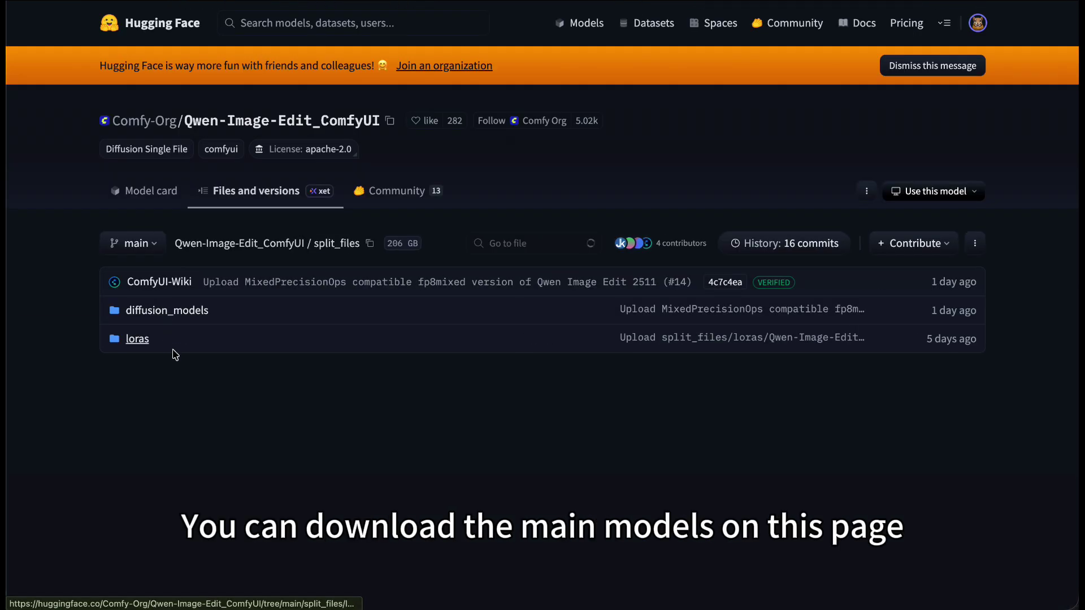
click(195, 319)
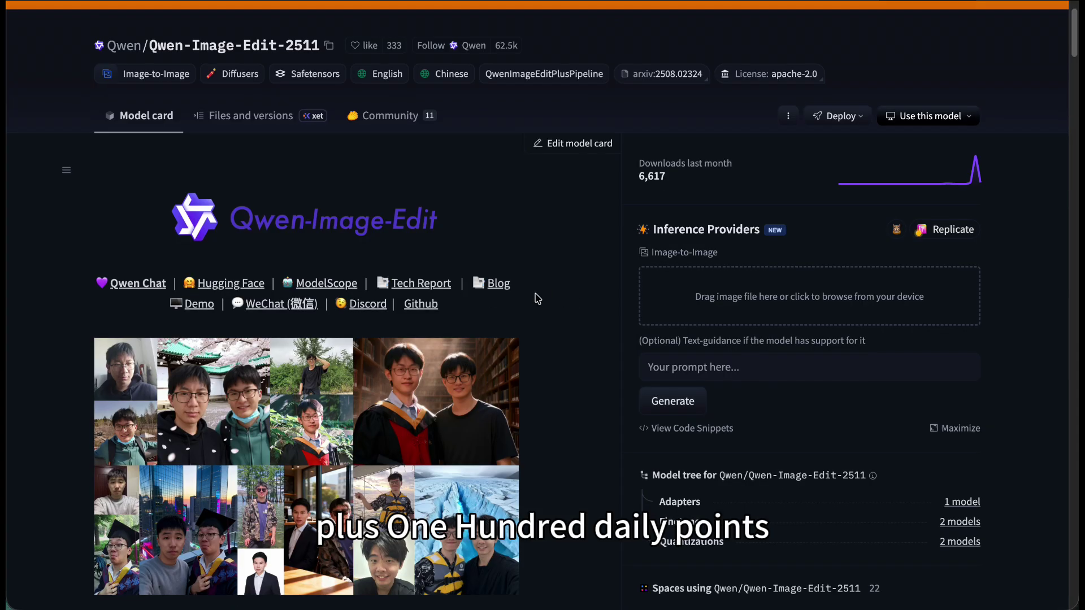
- Browse the published AI apps on the RunningHUB profile, and survey the Core Components groups of the multi-image editing workflow
scroll(534, 293, down, 5)
scroll(535, 293, up, 6)
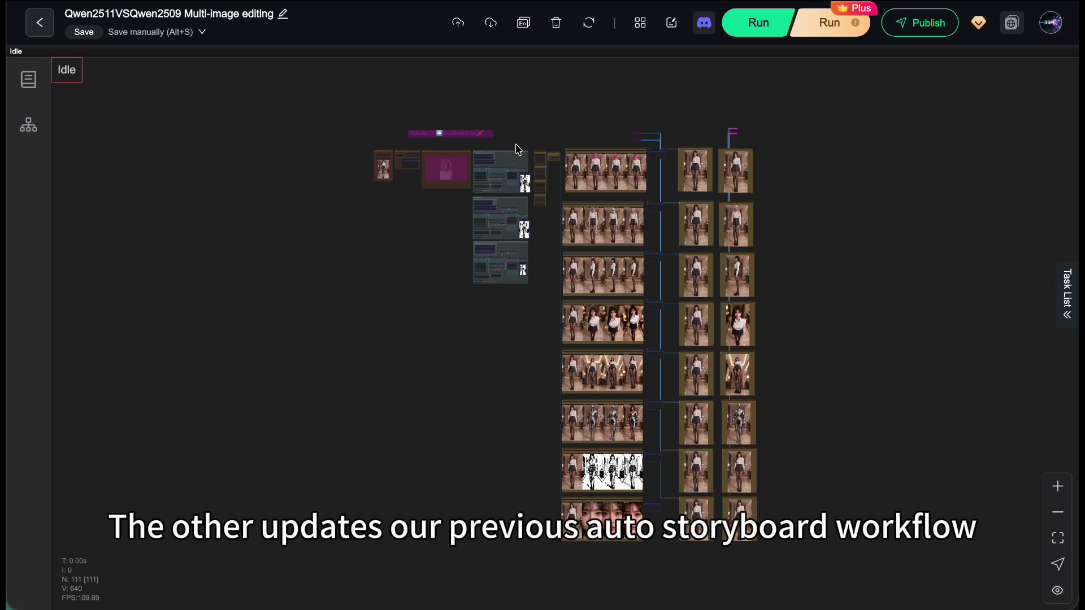
scroll(490, 172, up, 5)
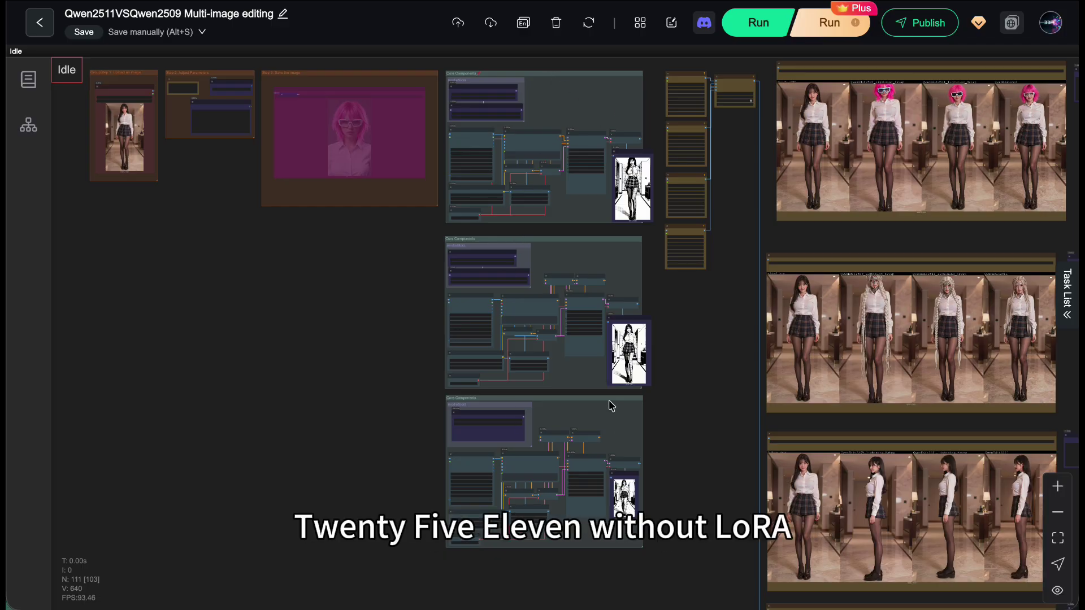
click(477, 238)
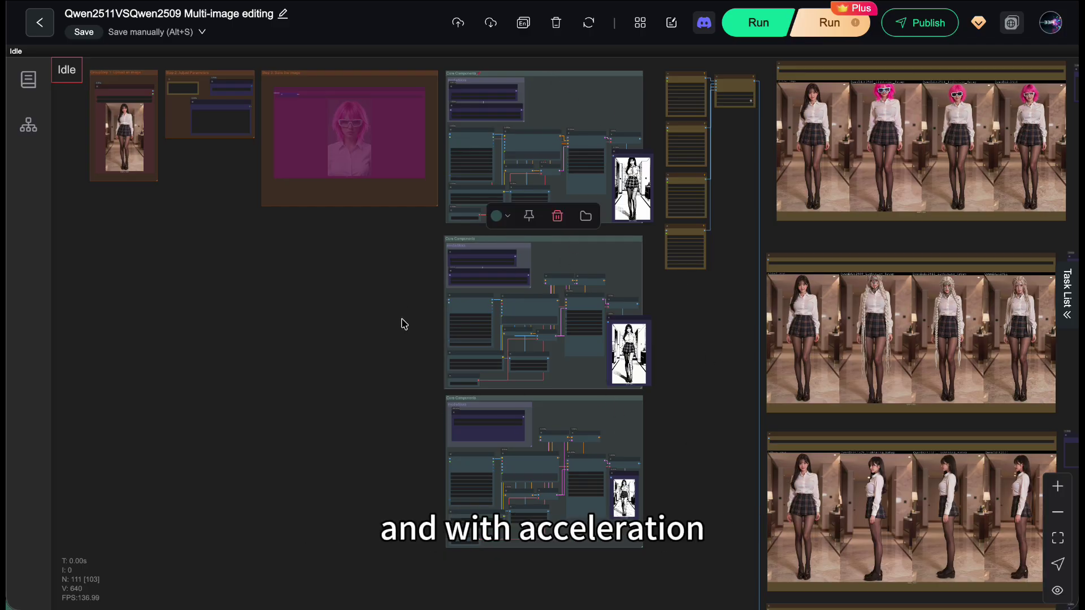
drag(234, 235, 470, 363)
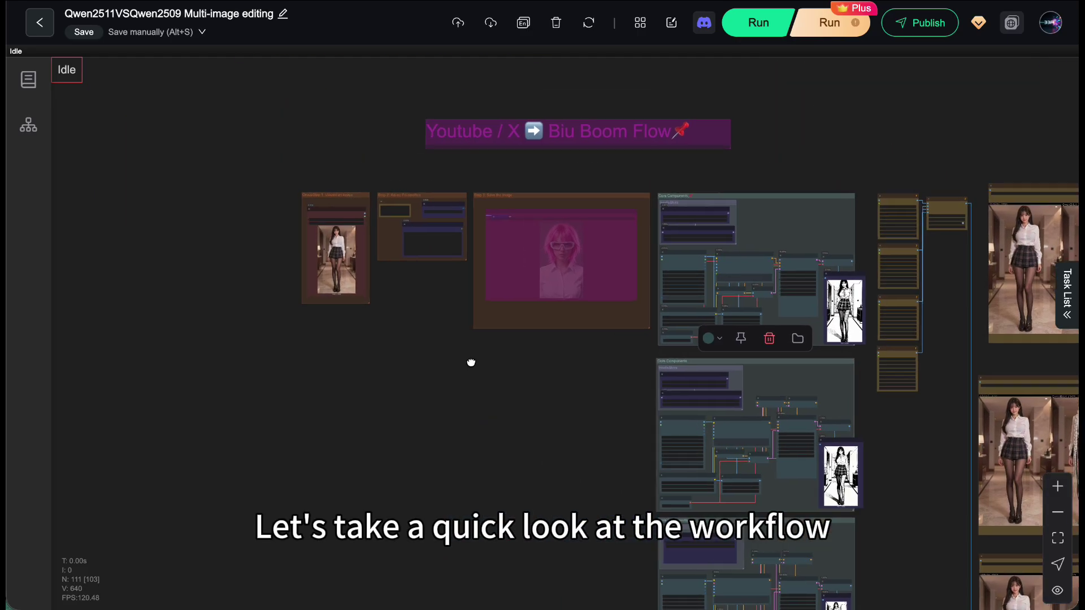
- Inspect the Load Image node, the longest-resolution Int node and the prompt text node in the workflow's first two groups
scroll(395, 325, up, 2)
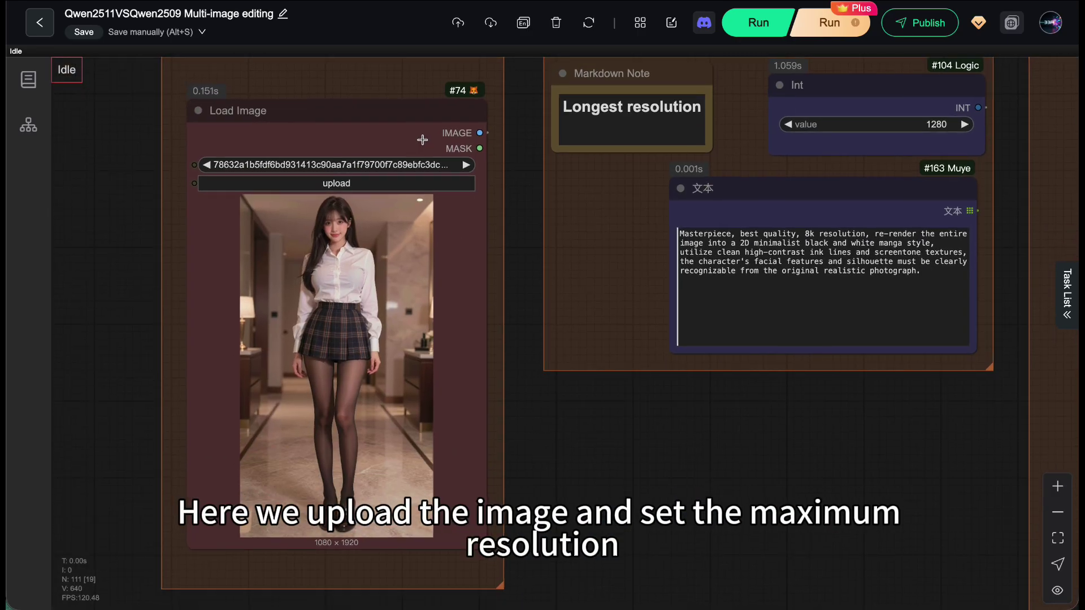
click(401, 112)
drag(749, 454, 508, 569)
click(706, 211)
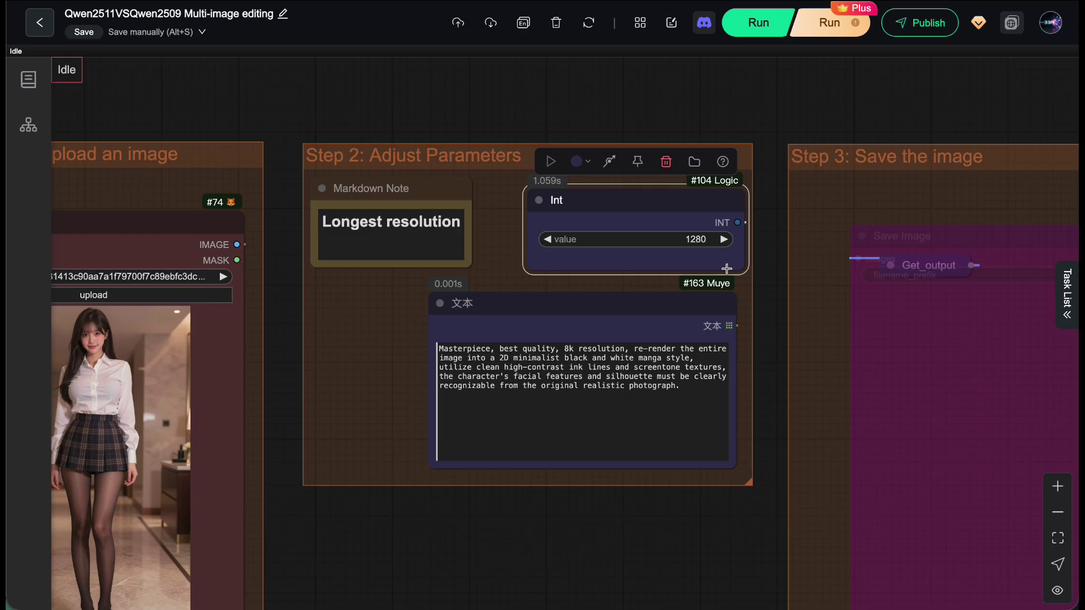
click(758, 378)
drag(734, 486, 647, 386)
click(565, 339)
click(529, 433)
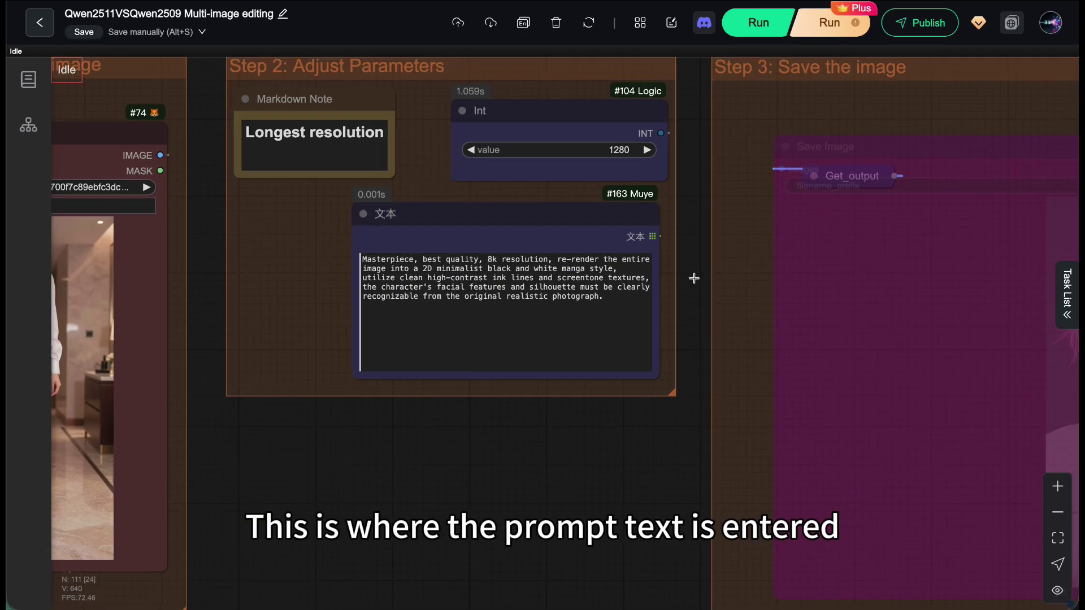
- Enable the bypassed Save Image node in the "Step 3: Save the image" group
drag(664, 444, 149, 407)
scroll(520, 385, down, 5)
click(665, 230)
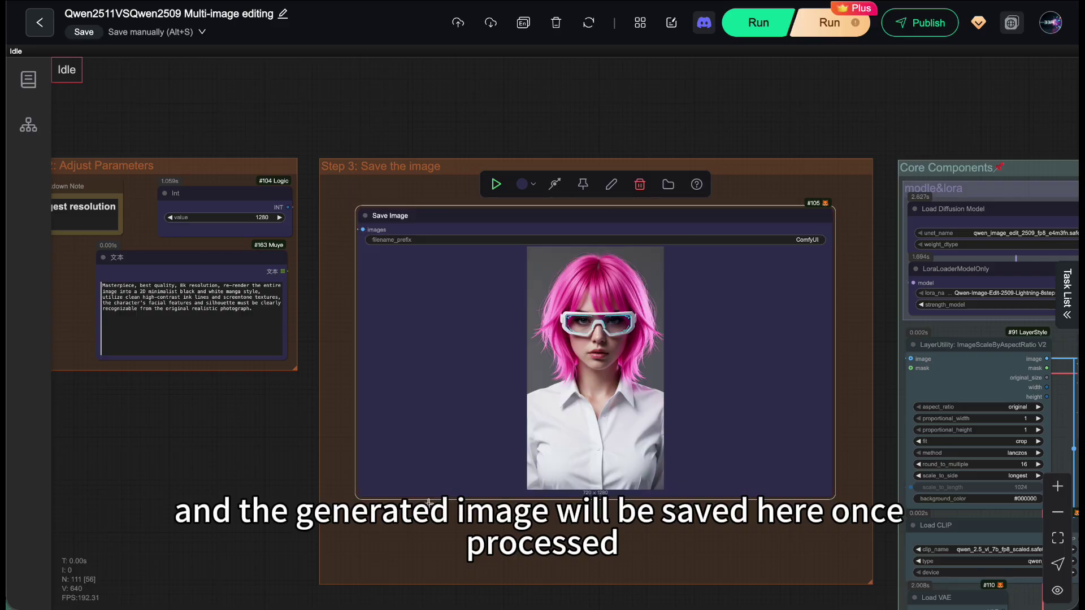
- Examine the model, LoRA, text encoding and sampler nodes of the Core Components group built for Qwen Edit 2509
scroll(782, 129, right, 10)
scroll(782, 128, down, 2)
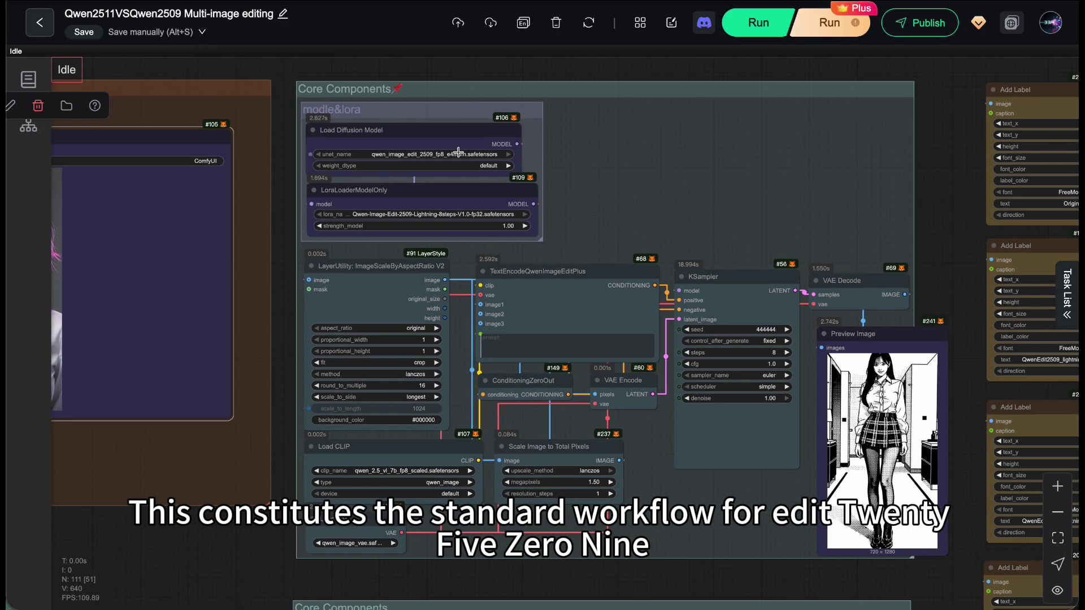
scroll(630, 167, down, 1)
scroll(638, 196, right, 3)
scroll(639, 196, down, 1)
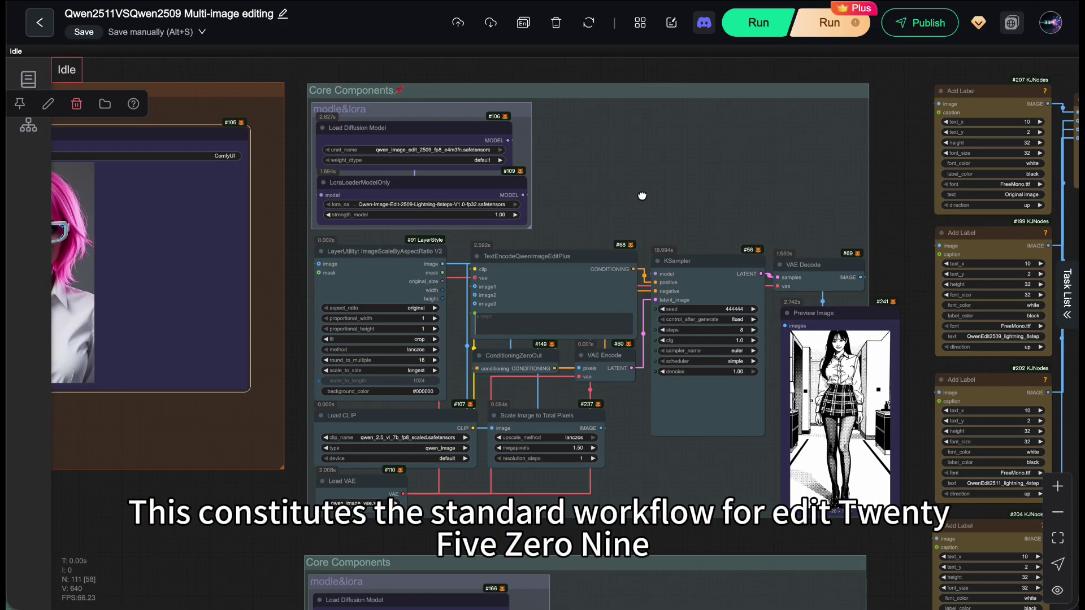
click(1058, 537)
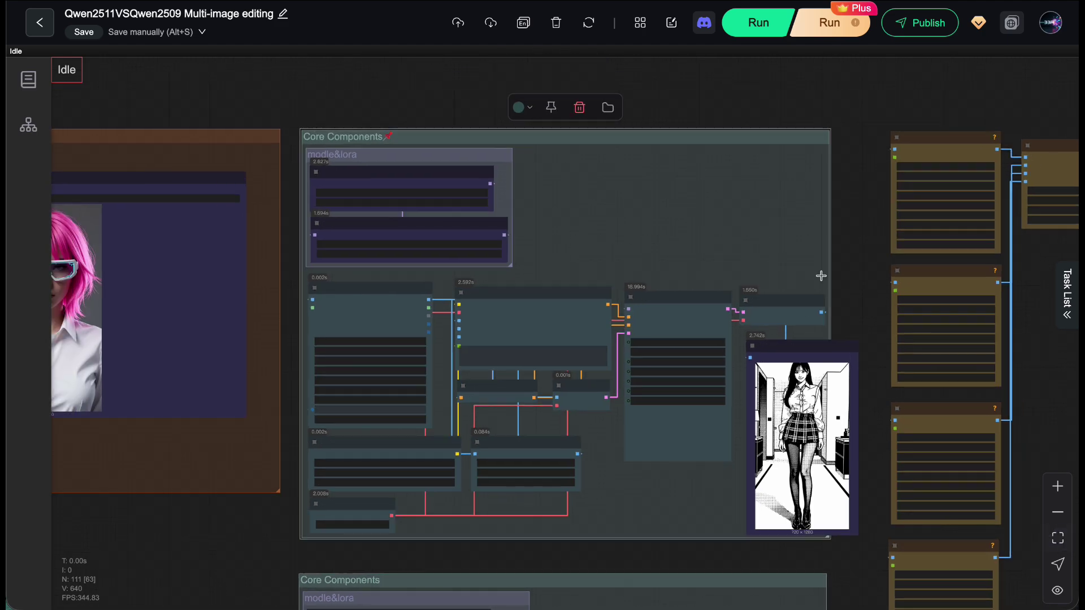
scroll(828, 241, up, 5)
scroll(882, 231, down, 2)
scroll(922, 185, up, 3)
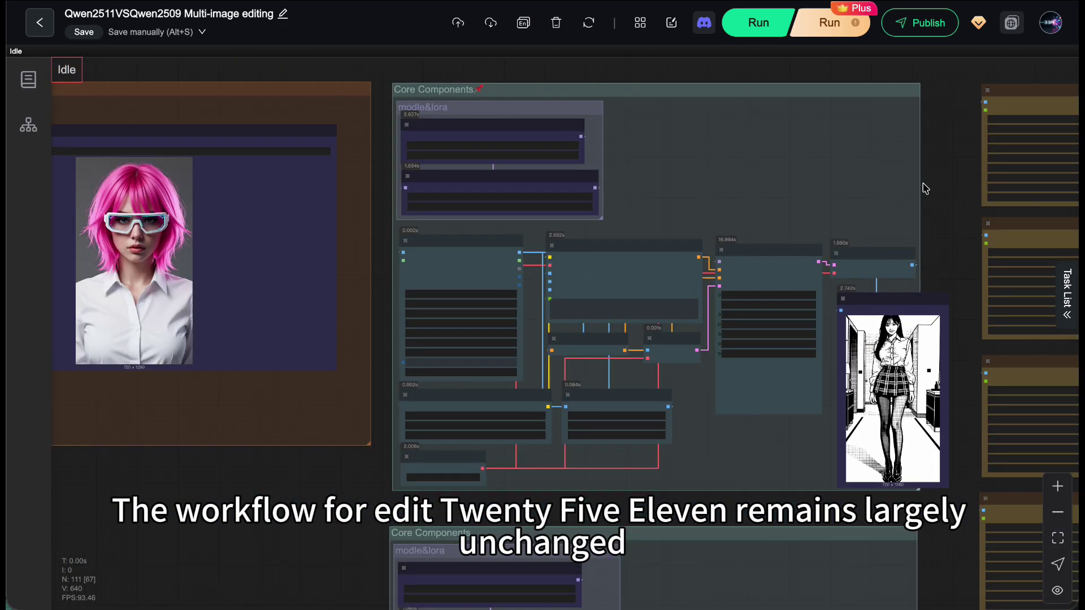
drag(947, 210, 925, 194)
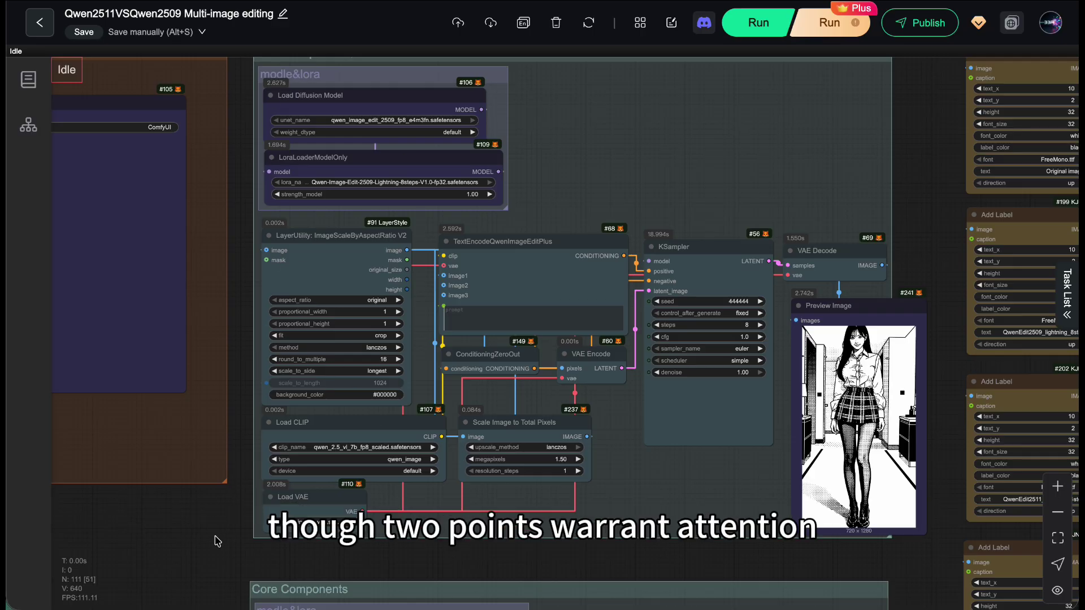
- Examine the TextEncodeQwenImageEditPlus, Load VAE and VAE Encode connections in the Core Components group for Qwen Edit 2511
drag(215, 536, 198, 117)
scroll(188, 205, down, 3)
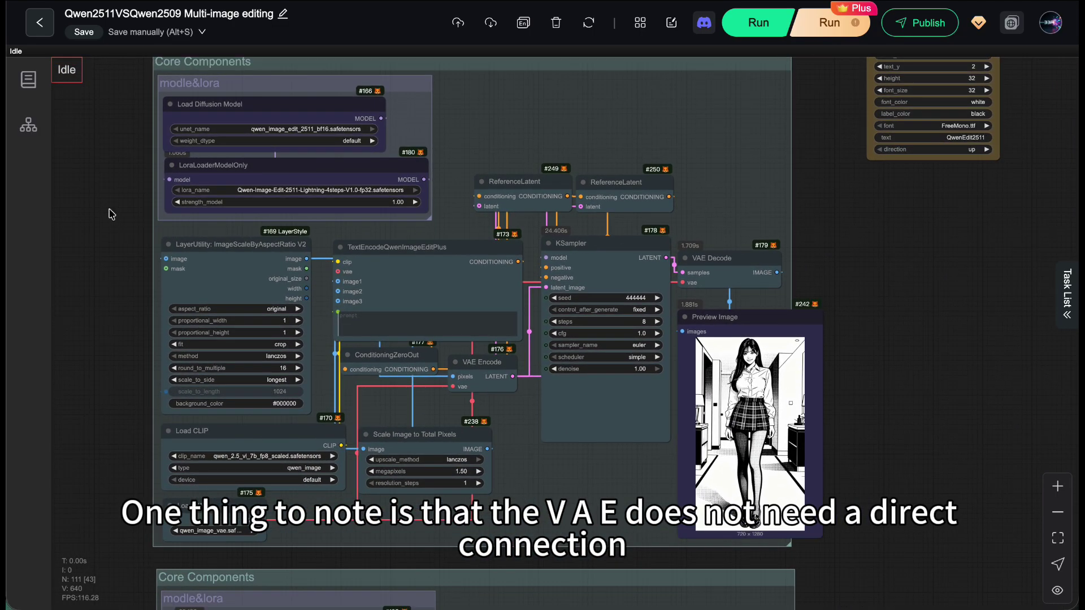
click(362, 243)
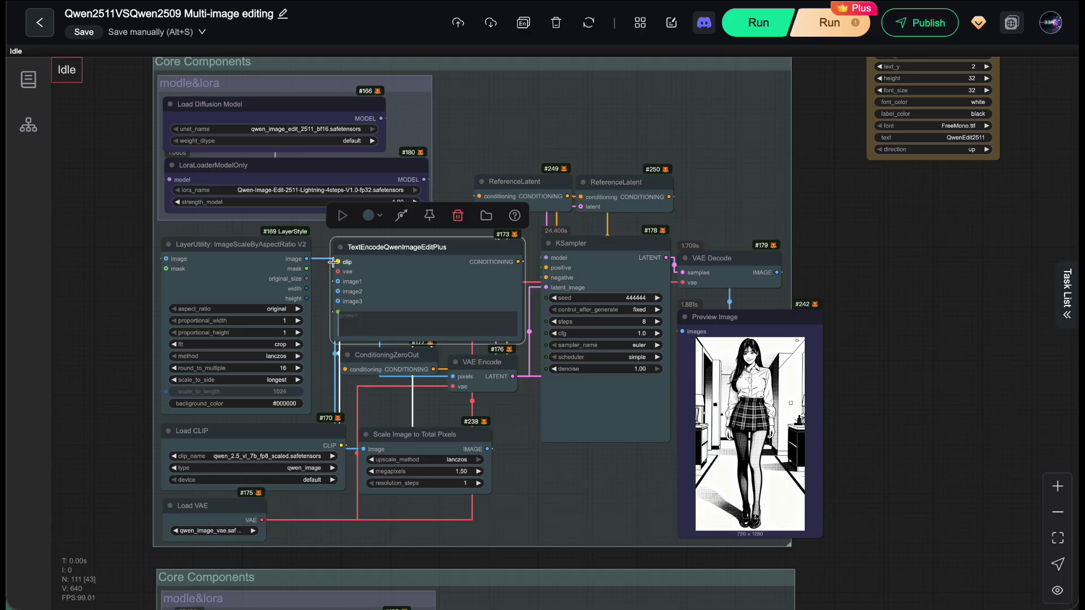
click(228, 511)
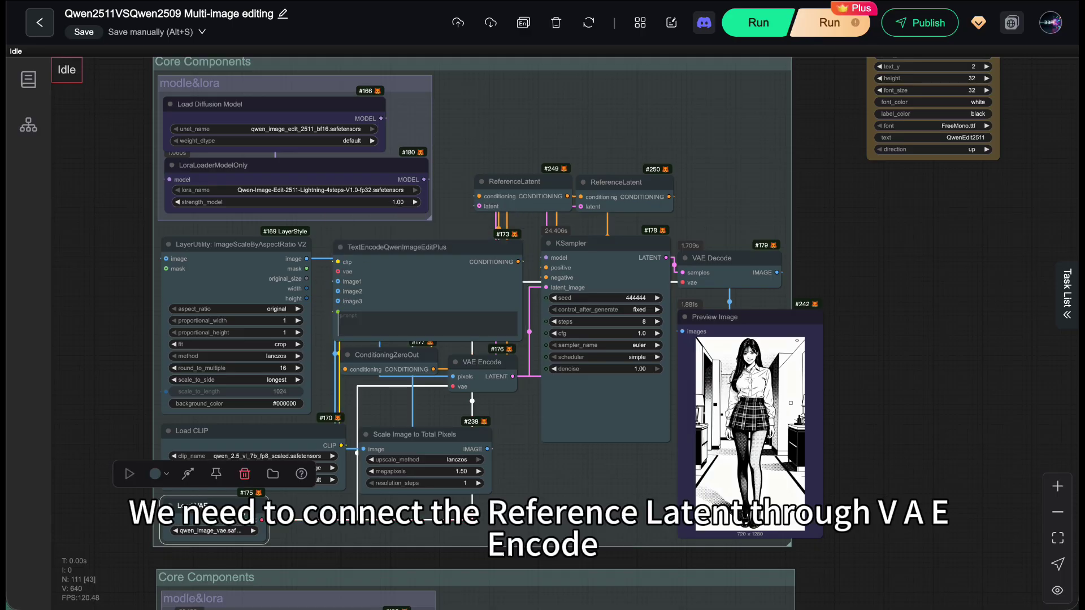
click(514, 182)
click(505, 357)
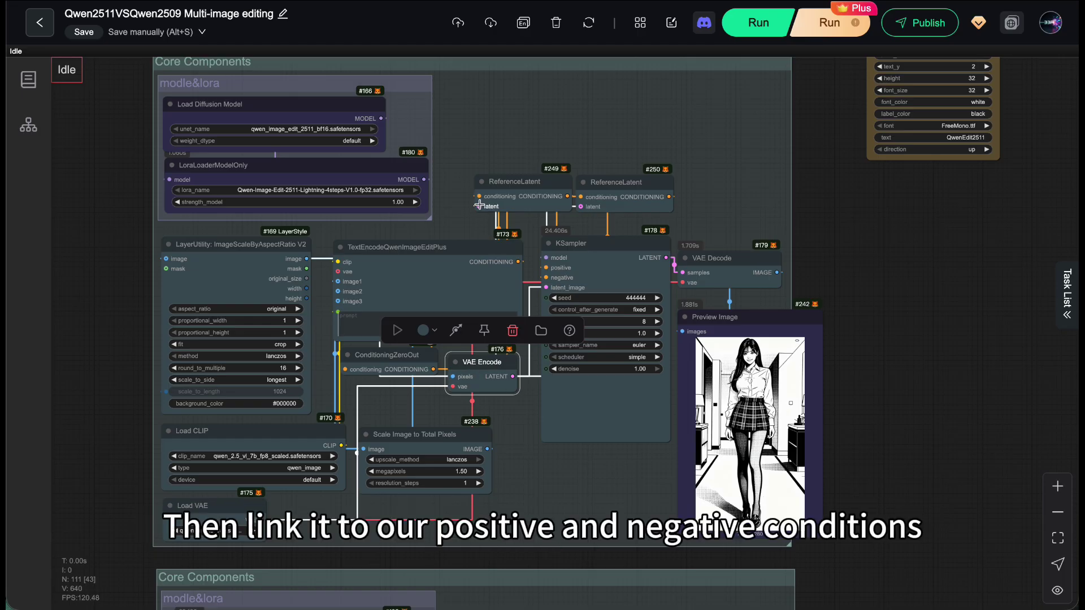
- Shift the first ReferenceLatent node aside to trace its links to the KSampler, and move it back beside the second one
click(496, 182)
drag(518, 183, 480, 183)
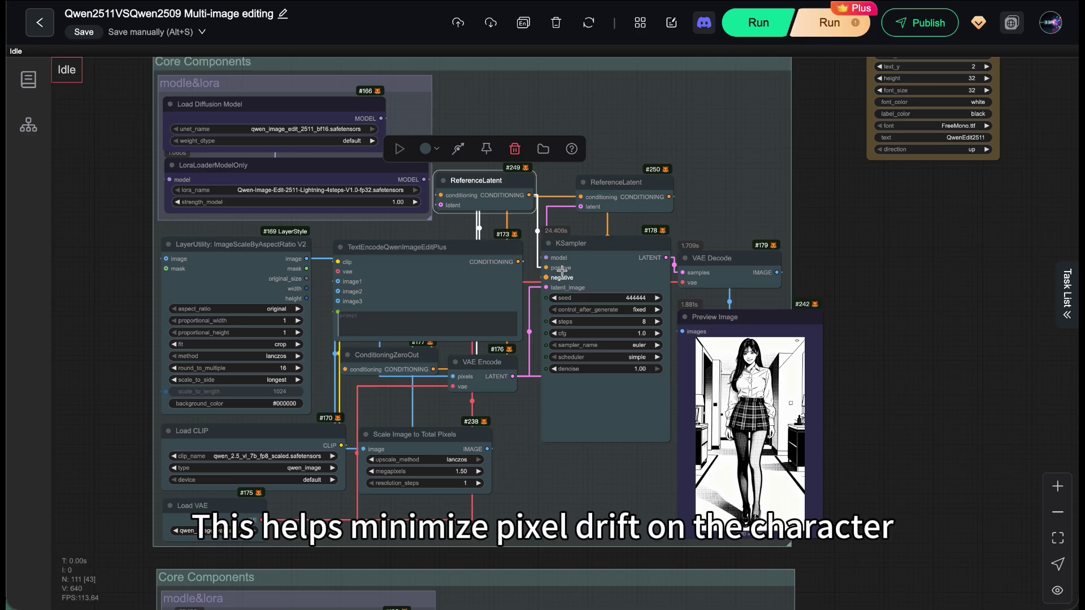
drag(597, 186, 594, 184)
drag(516, 182, 545, 182)
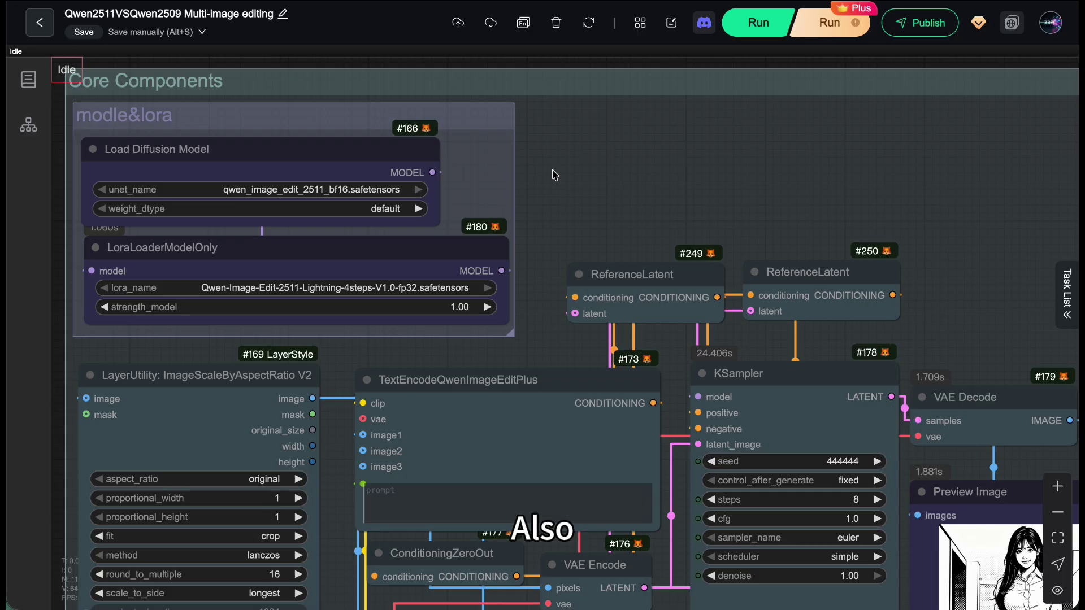
- Set weight_dtype to fp8_e4m3fn in the Load Diffusion Model node that uses qwen_image_edit_2511_bf16.safetensors
drag(554, 174, 768, 193)
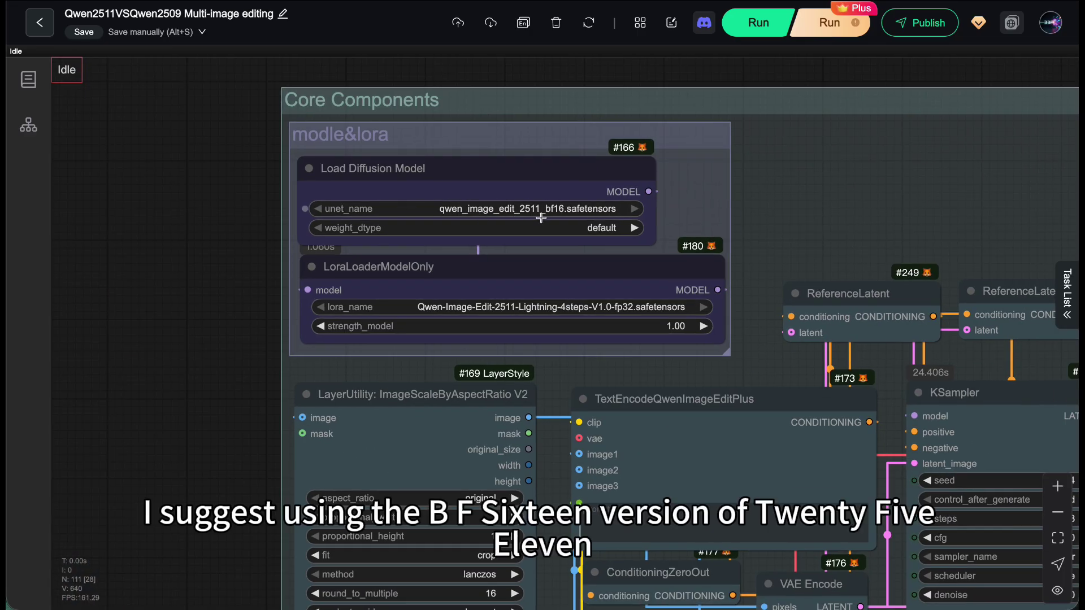
click(593, 227)
click(601, 237)
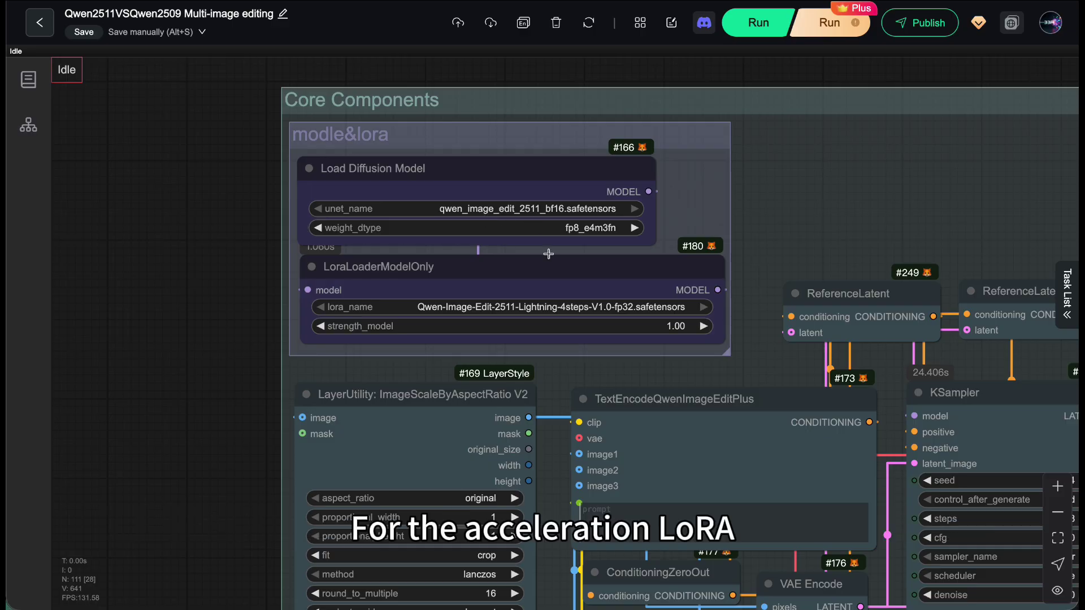
click(470, 320)
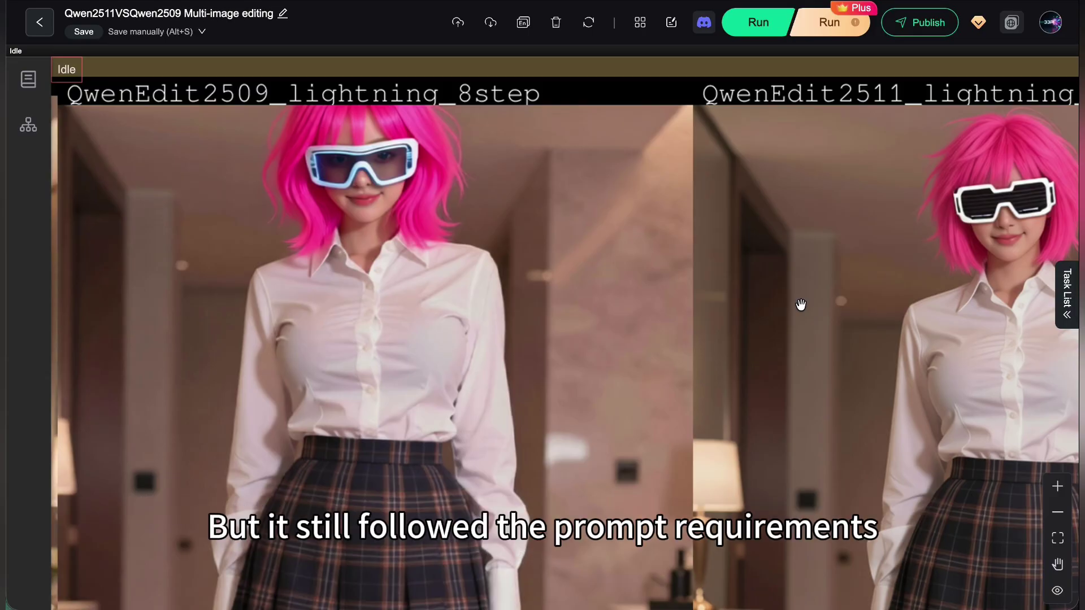
- Compare the pink-haired results of QwenEdit2509_lightning_8step, QwenEdit2511_lightning_4step and QwenEdit2511 with the original image
drag(799, 306, 683, 314)
scroll(683, 313, down, 8)
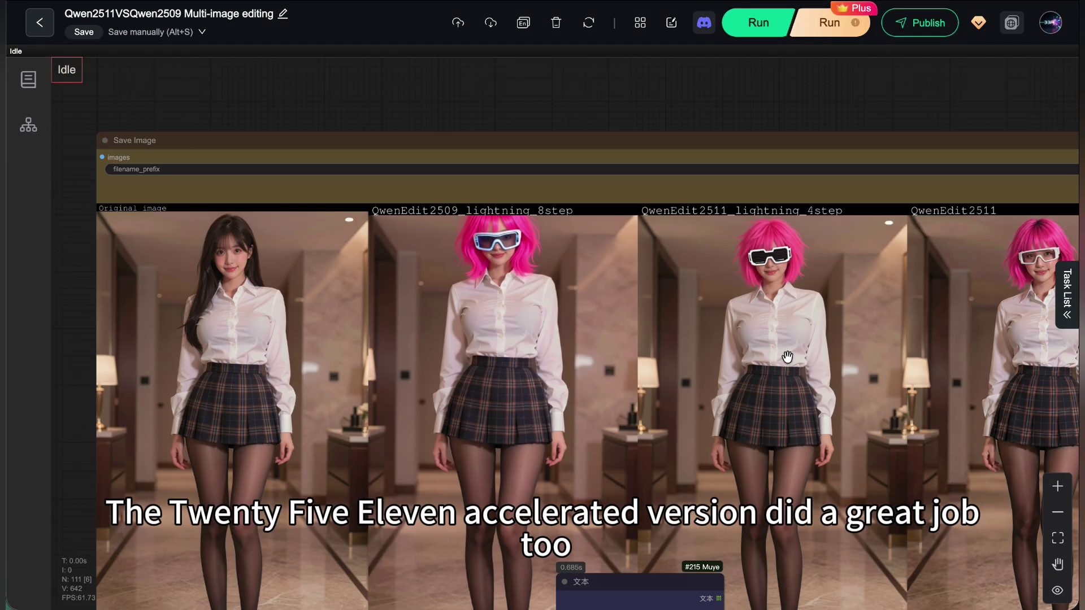
scroll(787, 356, up, 3)
drag(775, 313, 601, 265)
drag(641, 218, 617, 214)
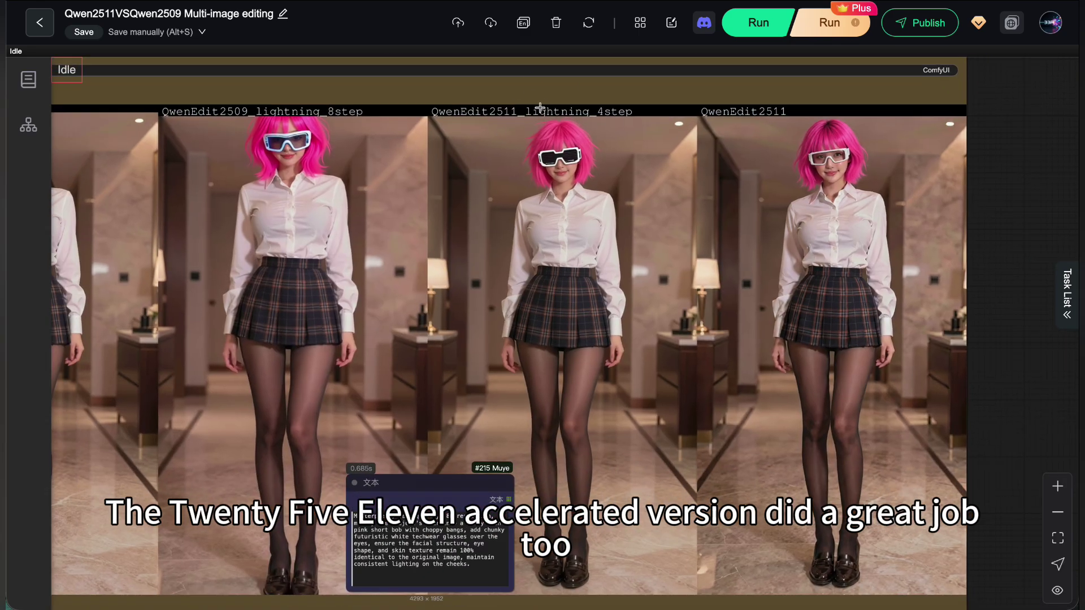
drag(611, 343, 464, 315)
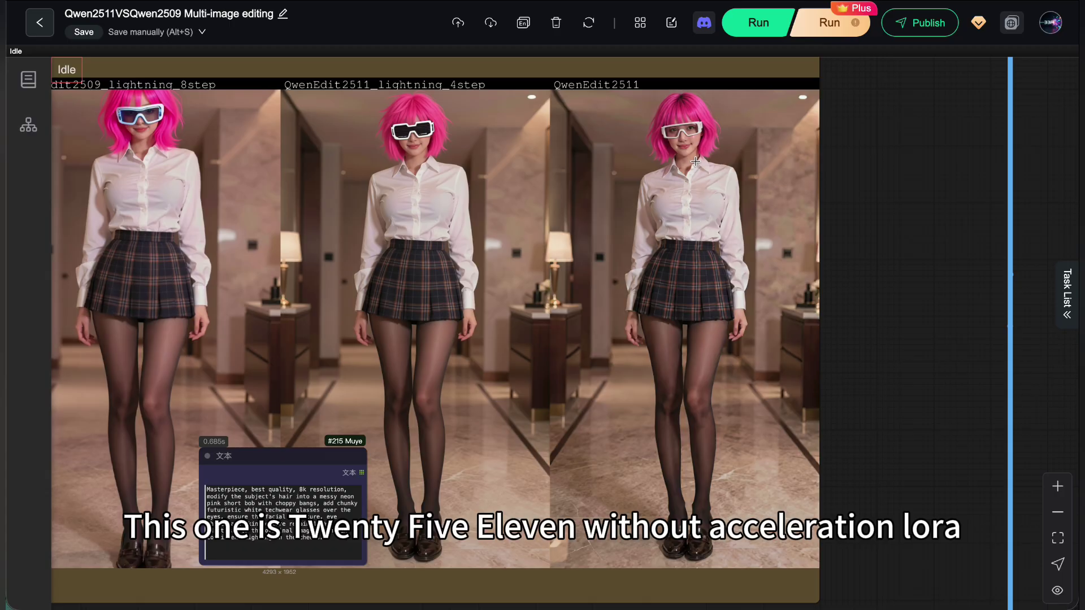
scroll(695, 161, up, 3)
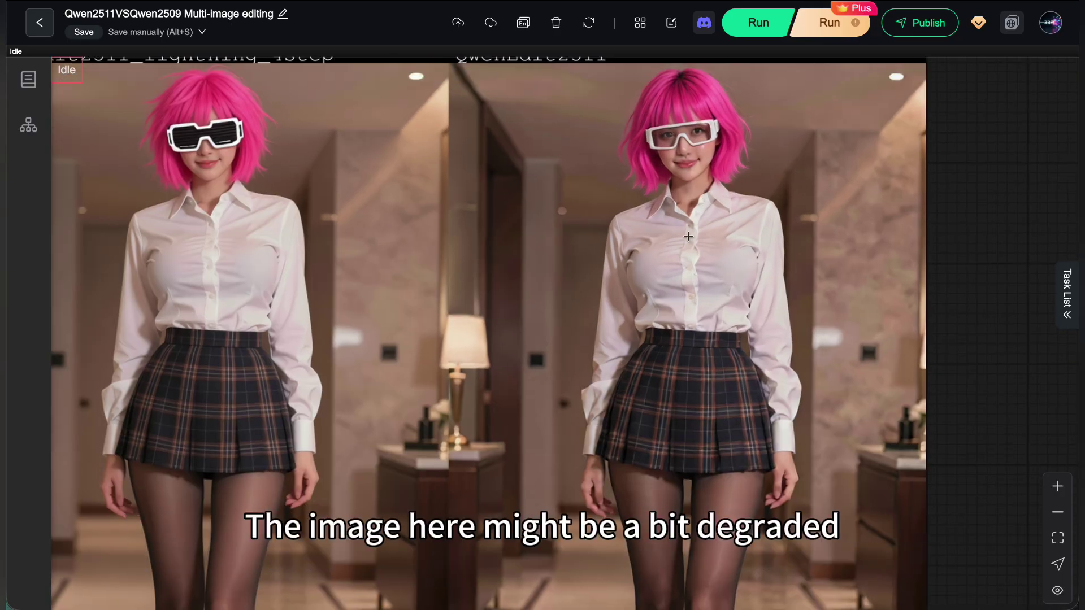
drag(688, 236, 721, 271)
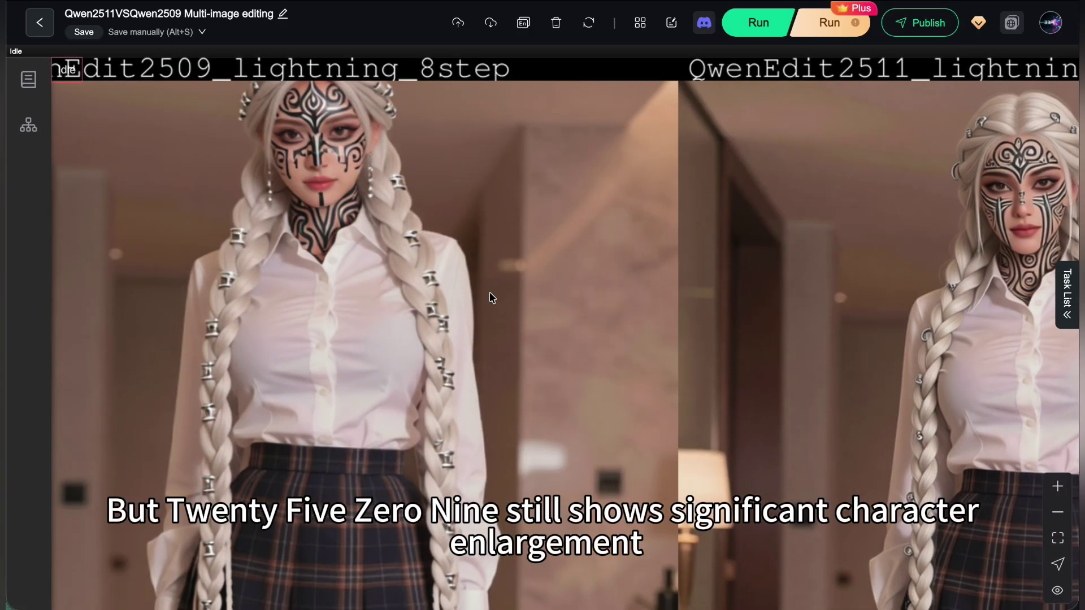
- Compare the braided-hair and face-tattoo results of QwenEdit2509_lightning_8step, QwenEdit2511_lightning_4step and QwenEdit2511
scroll(492, 298, down, 5)
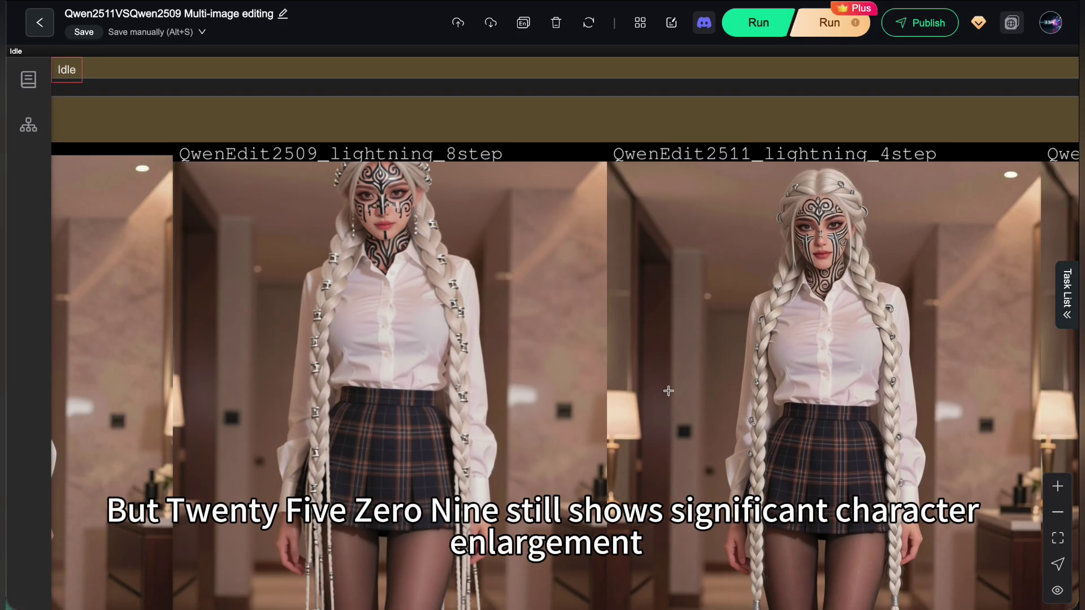
drag(686, 398, 188, 344)
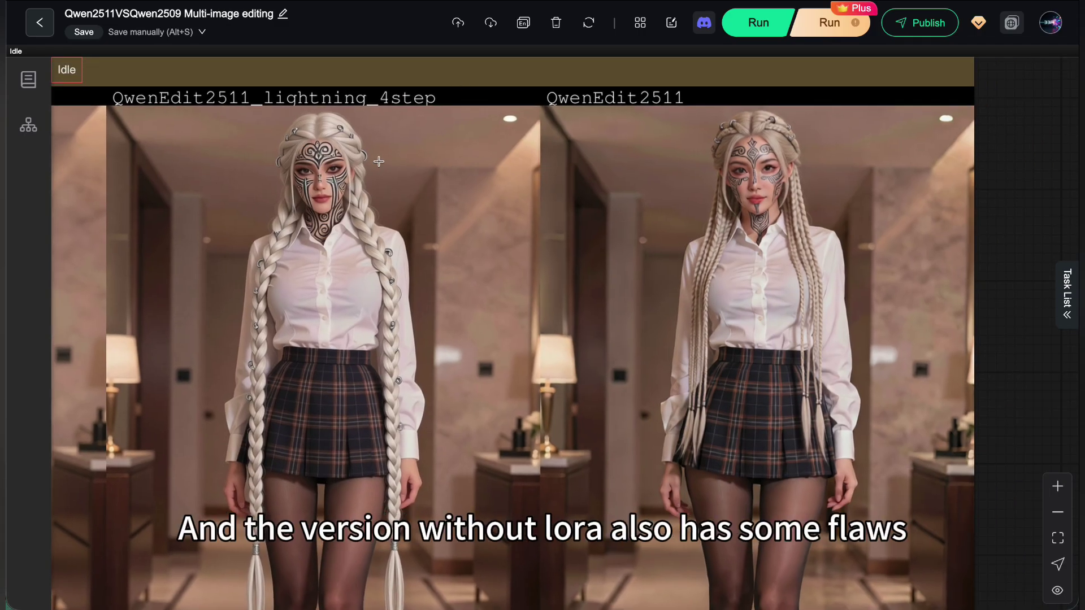
mouse_move(353, 284)
mouse_down()
mouse_move(365, 222)
mouse_move(350, 257)
mouse_up()
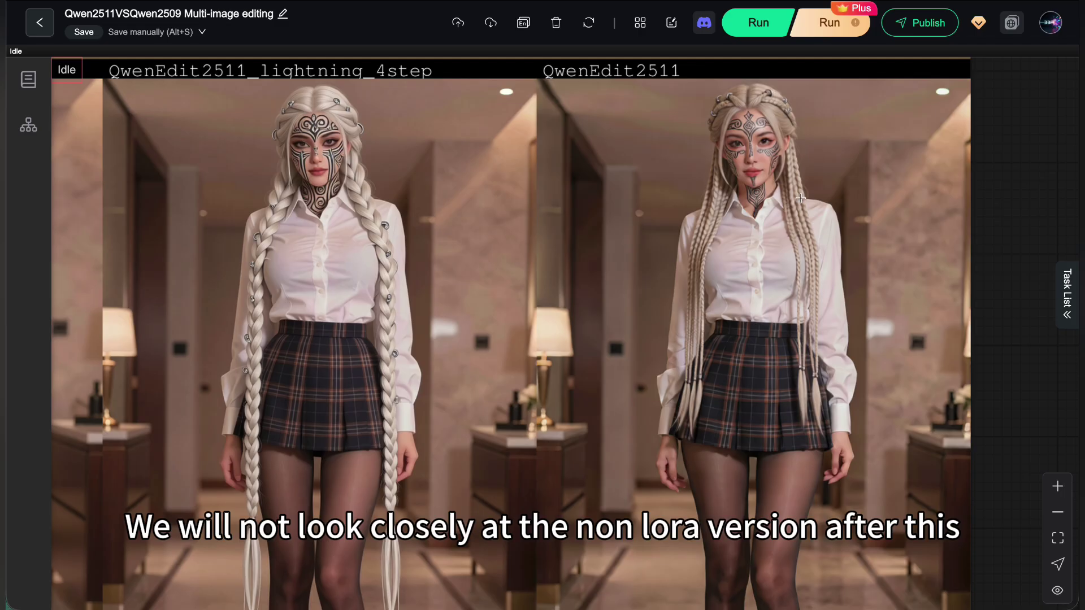
drag(800, 205, 777, 242)
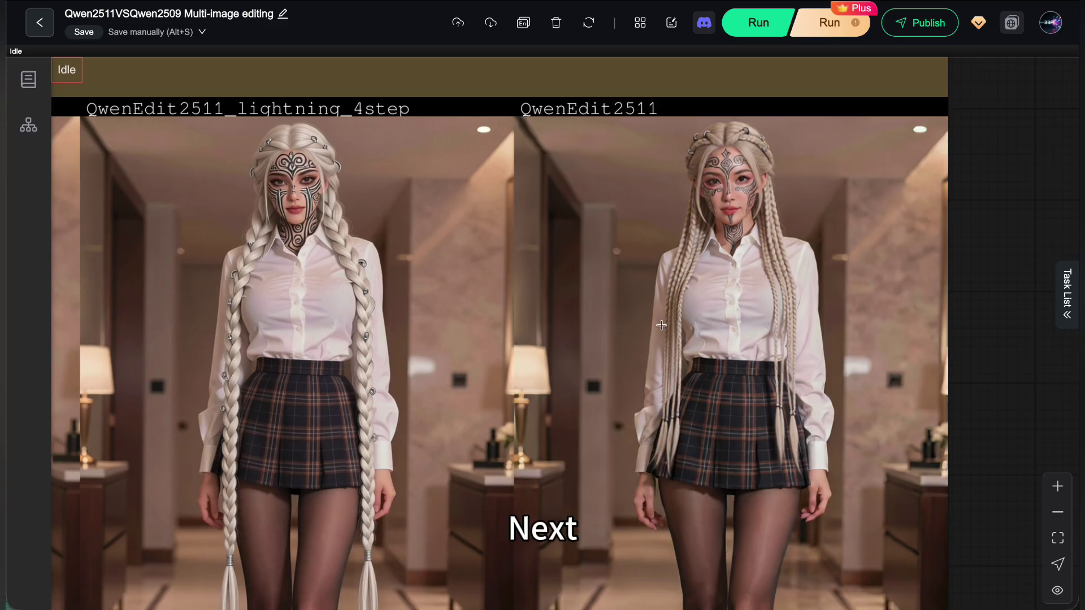
- Check the face-tattoo results against the original image in the Image Comparer nodes for subject enlargement and pixel drift
drag(406, 371, 893, 368)
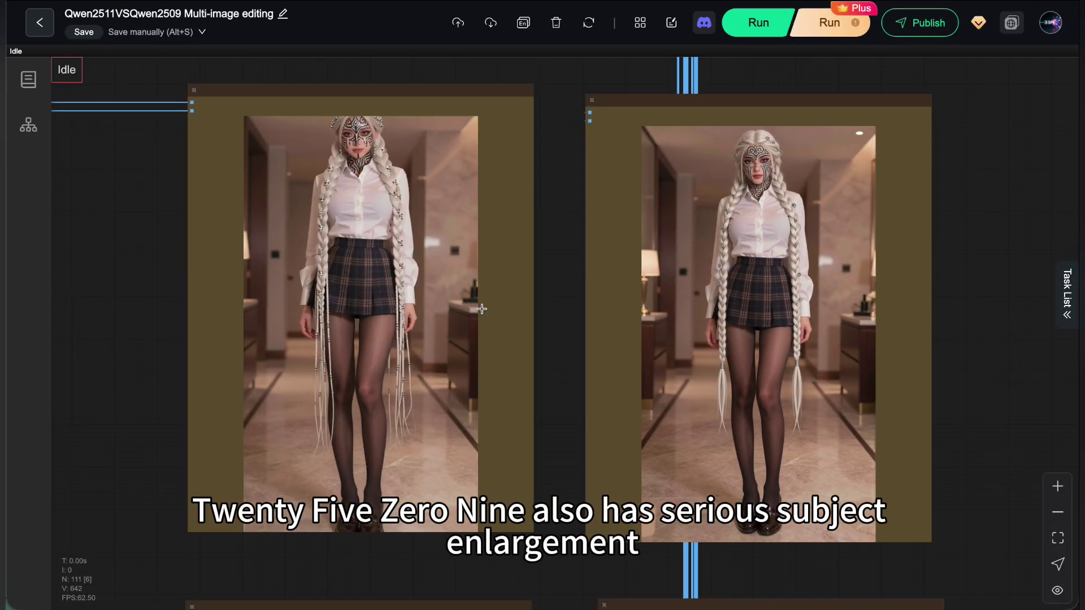
drag(530, 302, 344, 303)
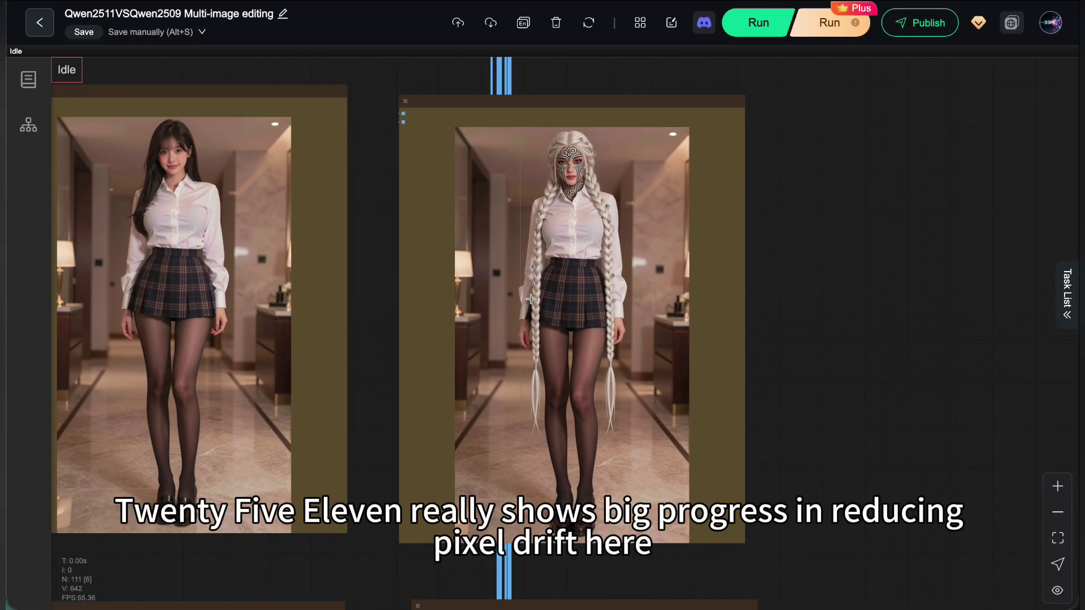
click(636, 291)
scroll(650, 201, up, 3)
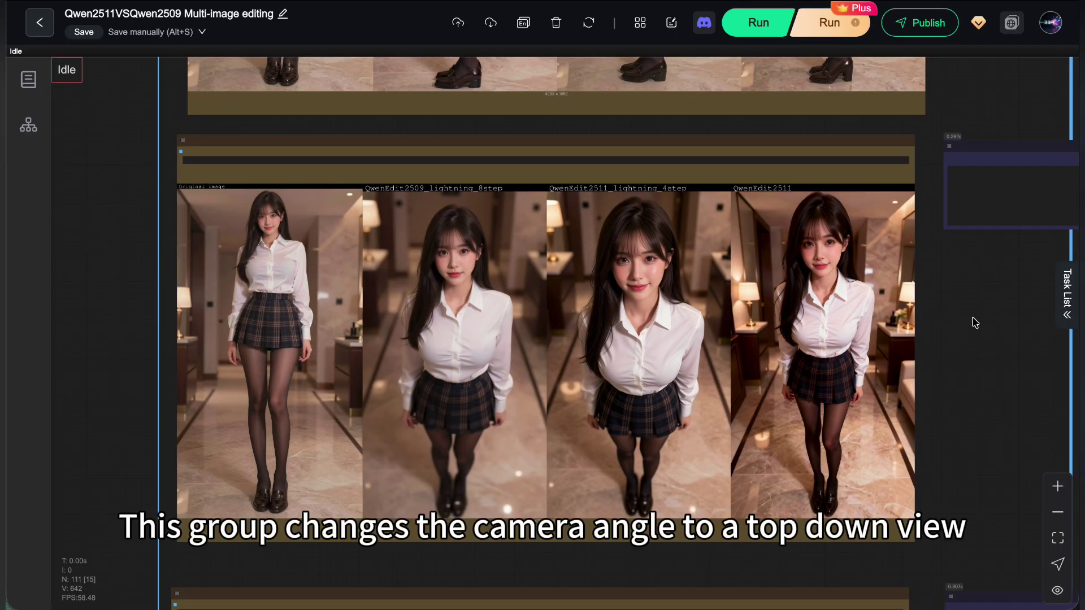
- Compare the top-down camera-angle results of QwenEdit2509_lightning_8step, QwenEdit2511_lightning_4step and QwenEdit2511 for perspective and face consistency
click(1057, 486)
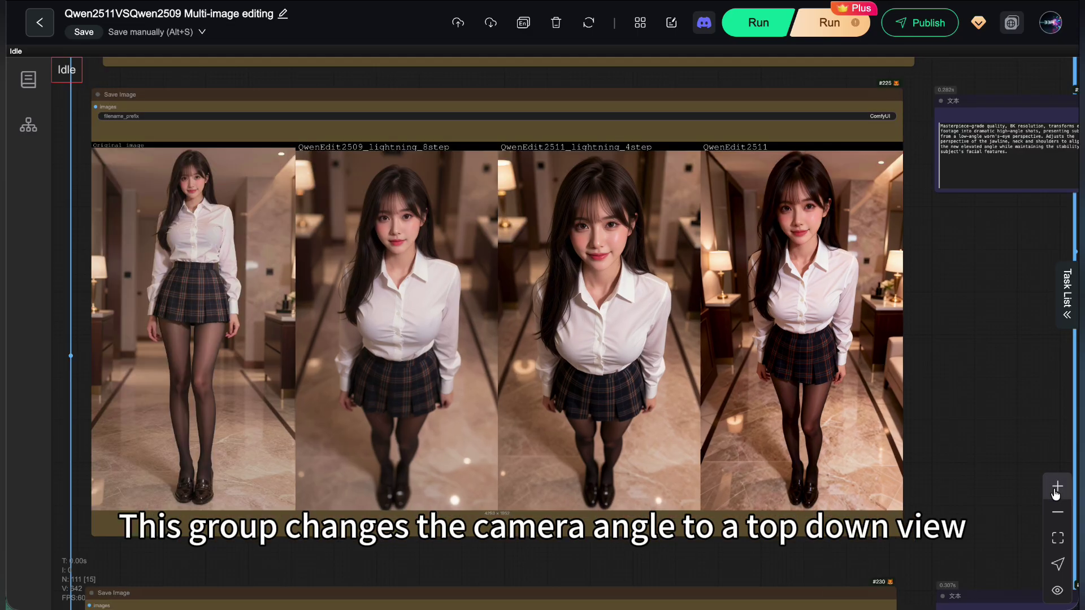
key(space)
drag(365, 131, 671, 226)
key(space)
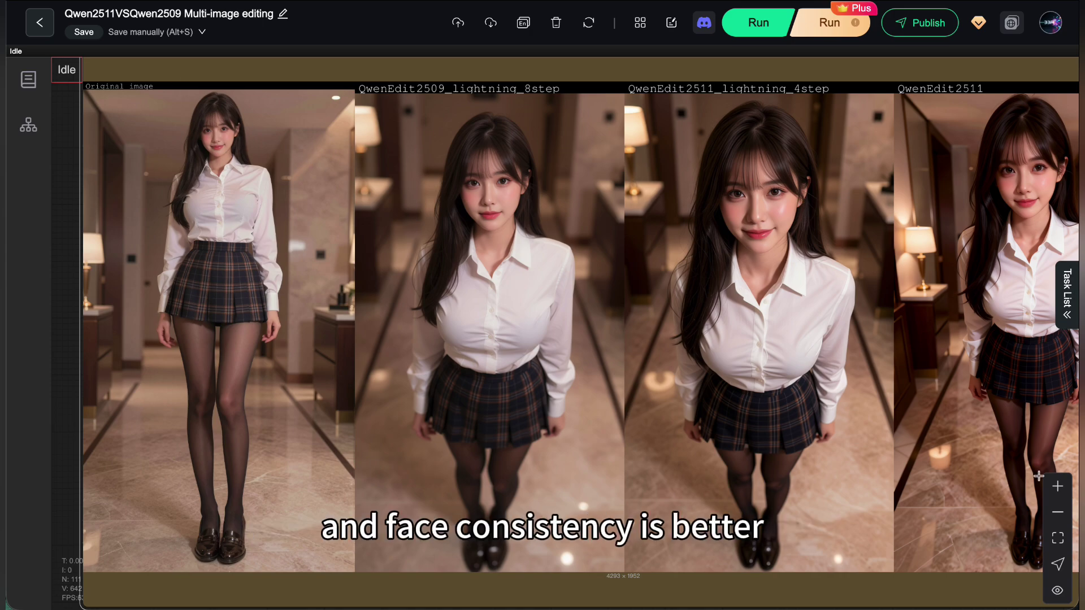
scroll(558, 239, up, 5)
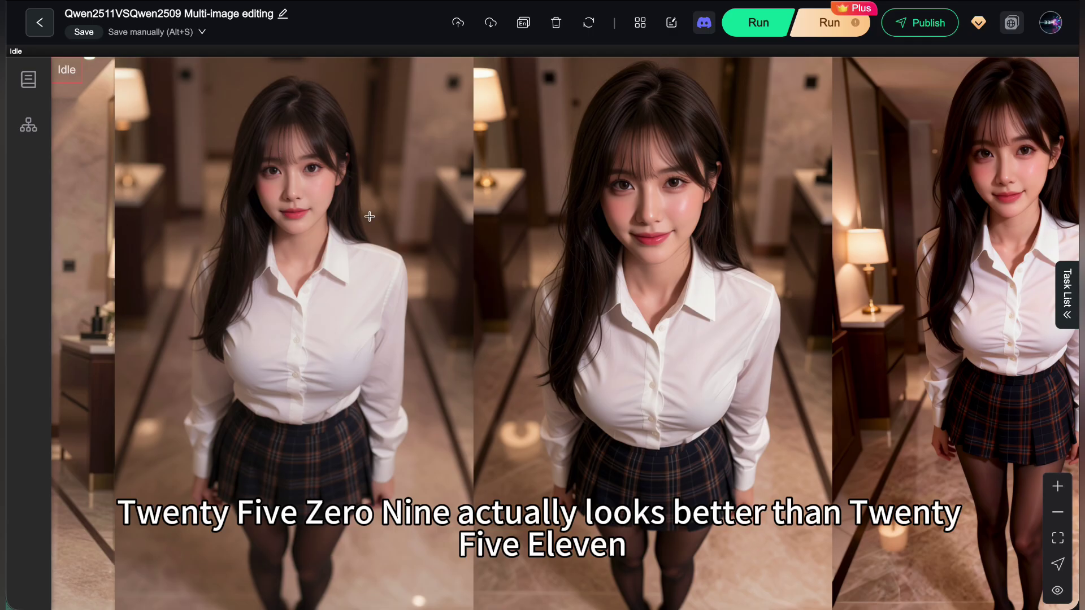
click(1057, 512)
drag(1013, 341, 963, 337)
click(1050, 516)
click(1050, 516)
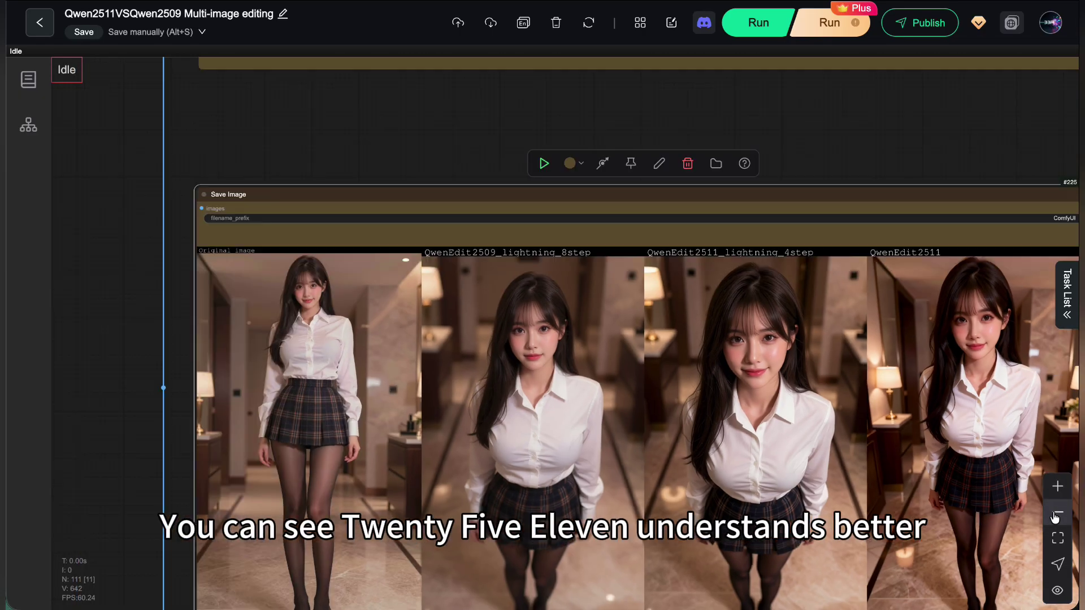
click(1050, 516)
- Compare the armor results of QwenEdit2509_lightning_8step, QwenEdit2511_lightning_4step and QwenEdit2511, checking the metal reflections up close
drag(830, 414, 733, 143)
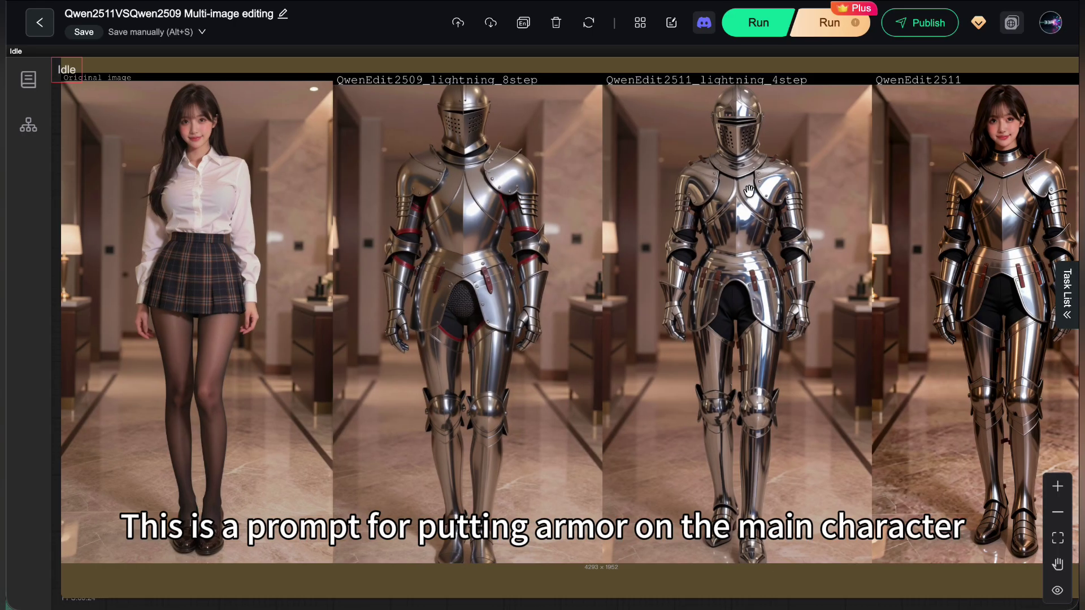
drag(749, 190, 735, 193)
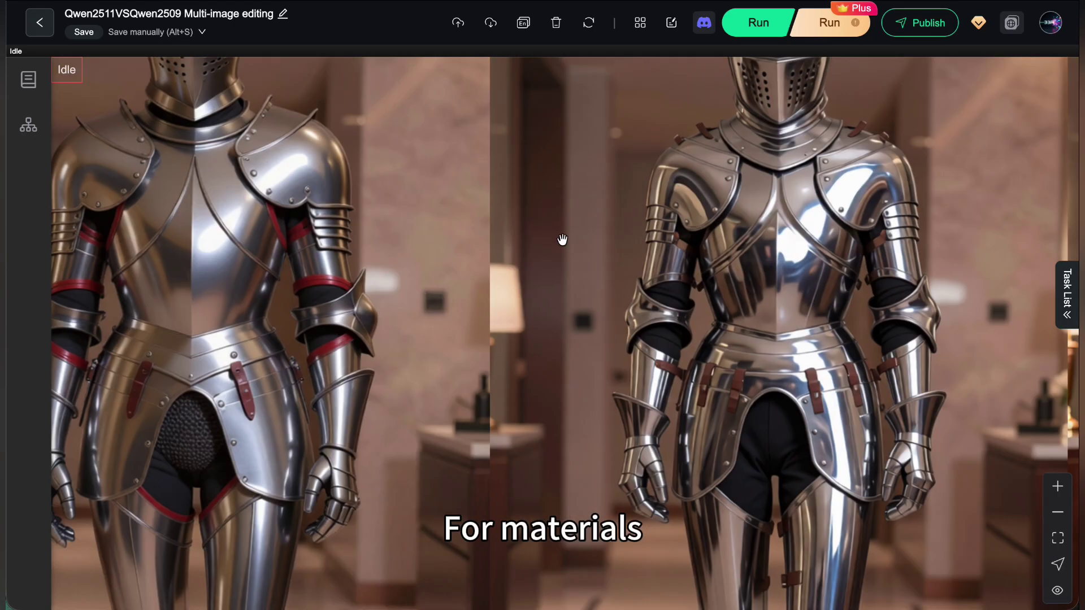
scroll(613, 290, up, 2)
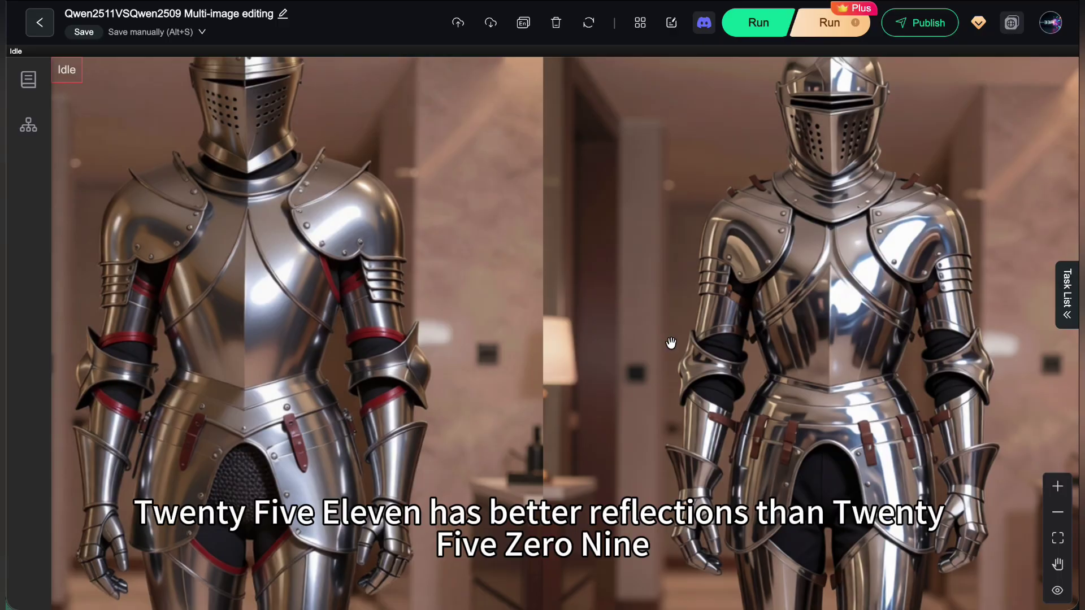
key(space)
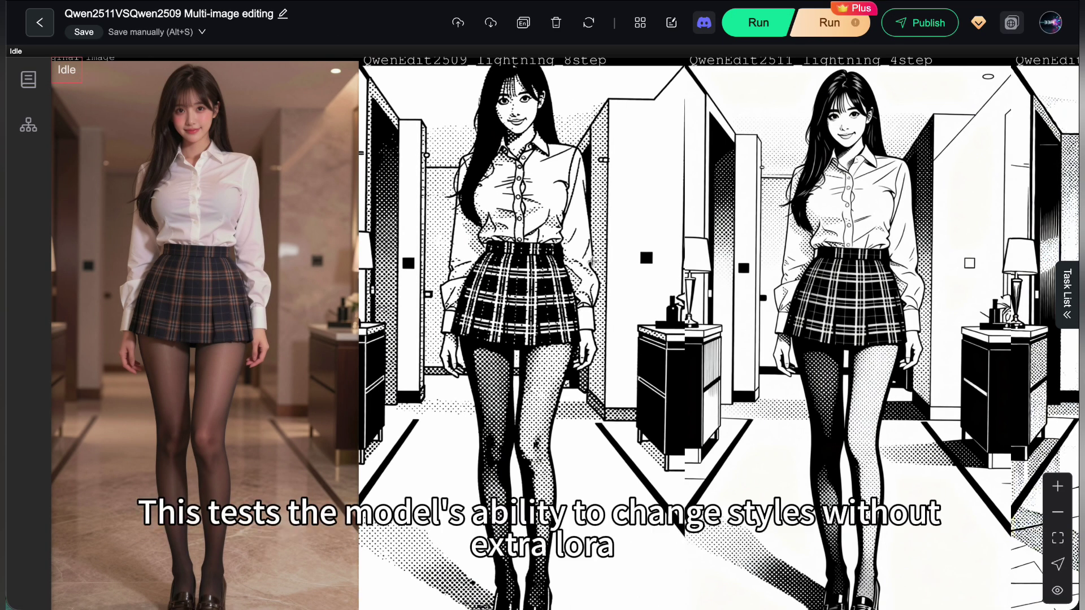
- Compare the black-and-white pen-and-ink style results of the three model versions in the Save Image and Image Comparer nodes
drag(602, 223, 565, 244)
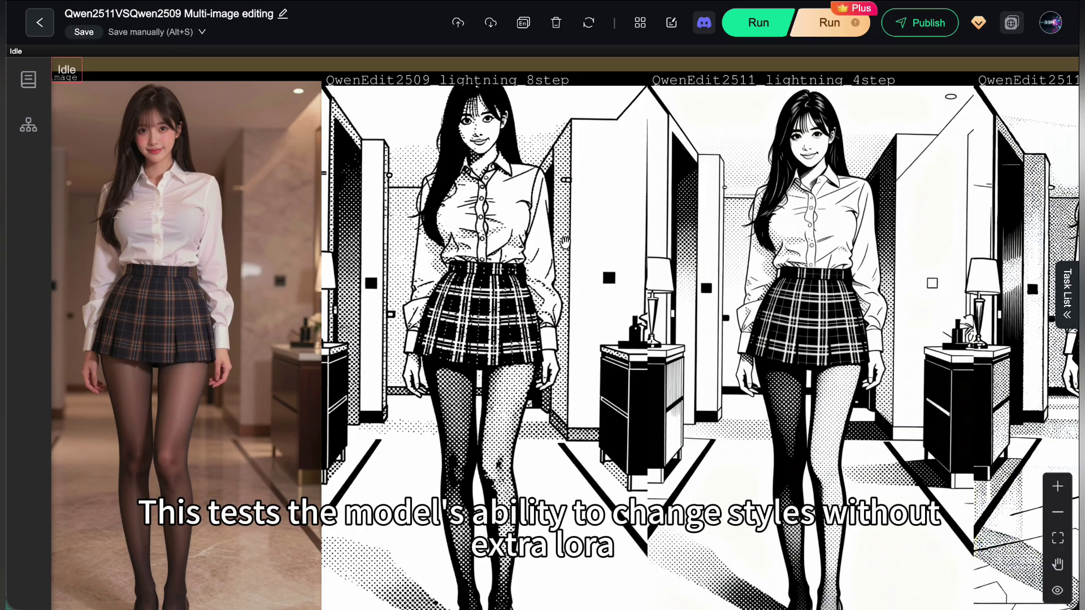
key(space)
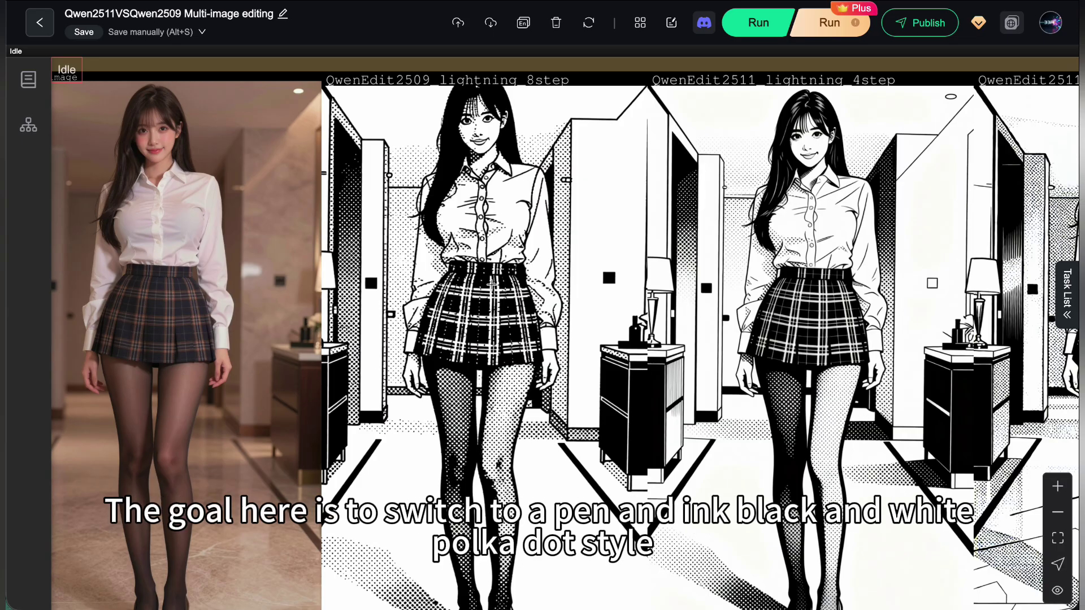
key(space)
drag(829, 491, 227, 475)
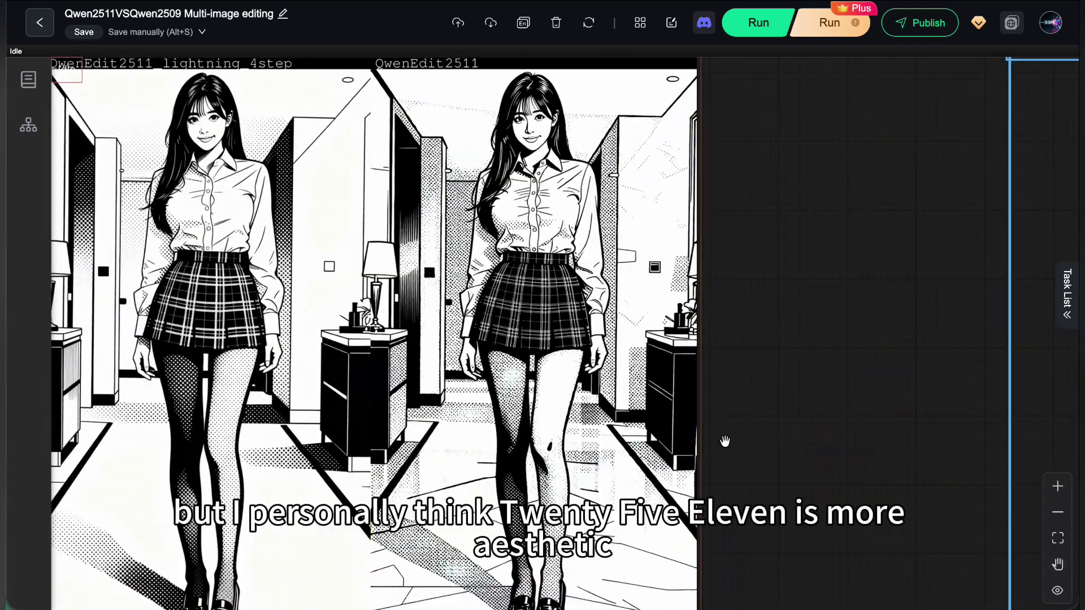
drag(548, 432, 644, 431)
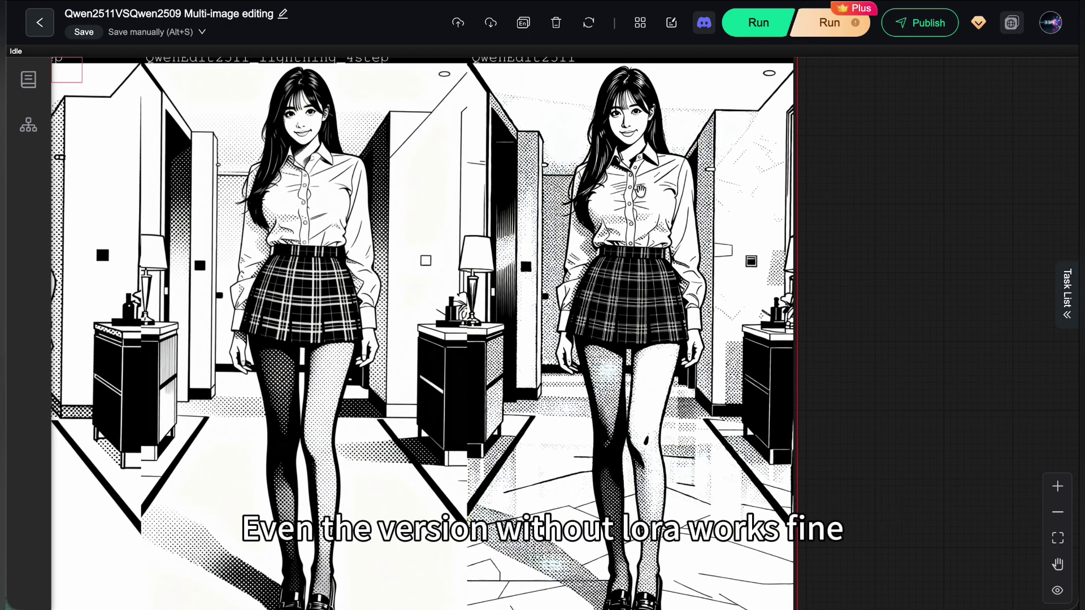
scroll(633, 426, down, 2)
drag(681, 423, 724, 414)
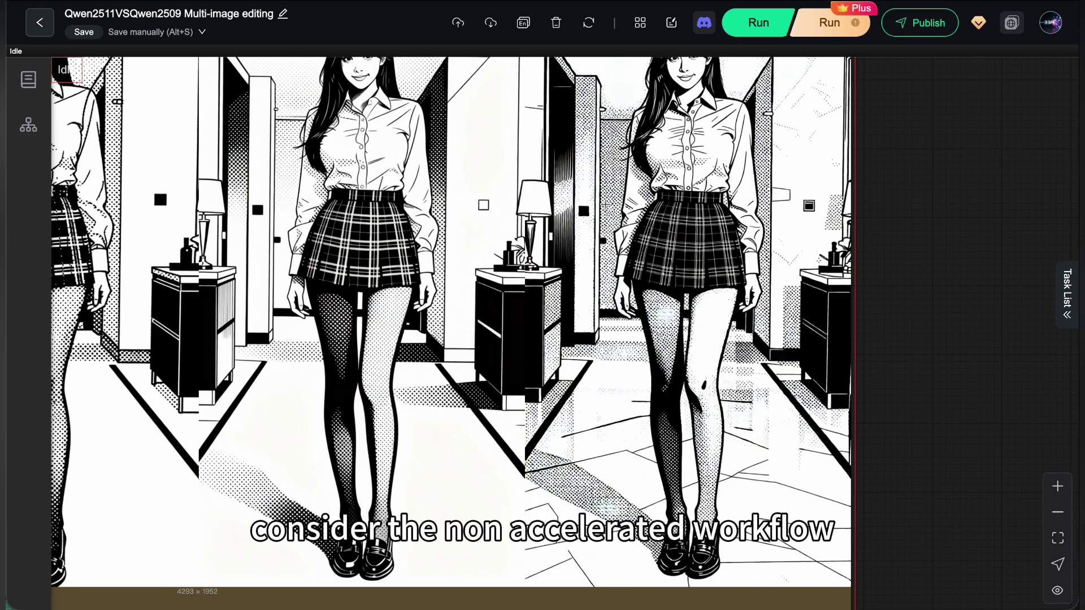
scroll(718, 196, up, 3)
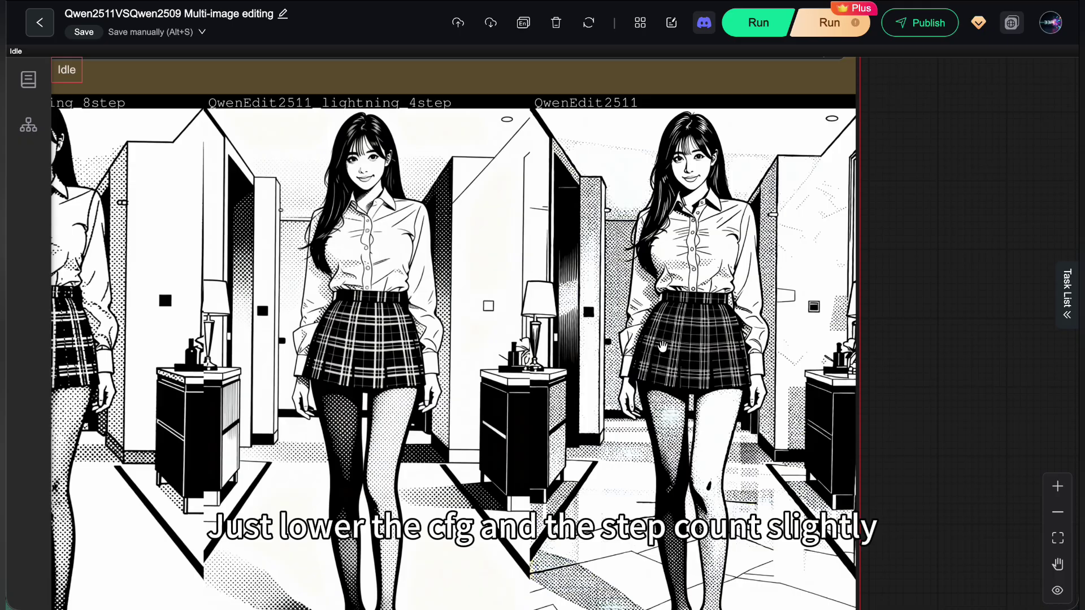
scroll(662, 346, down, 5)
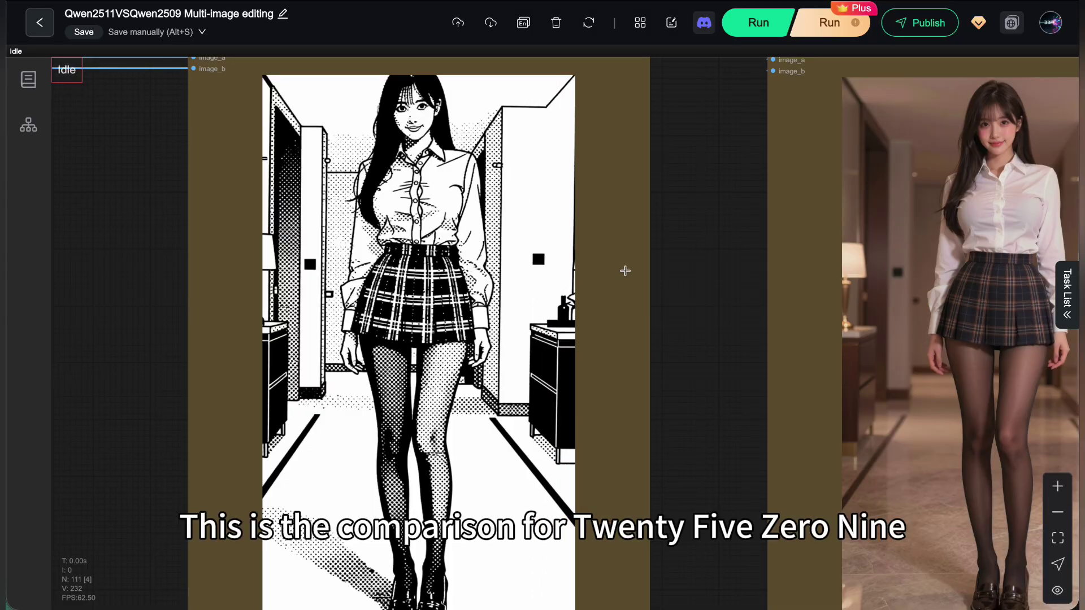
drag(675, 271, 229, 291)
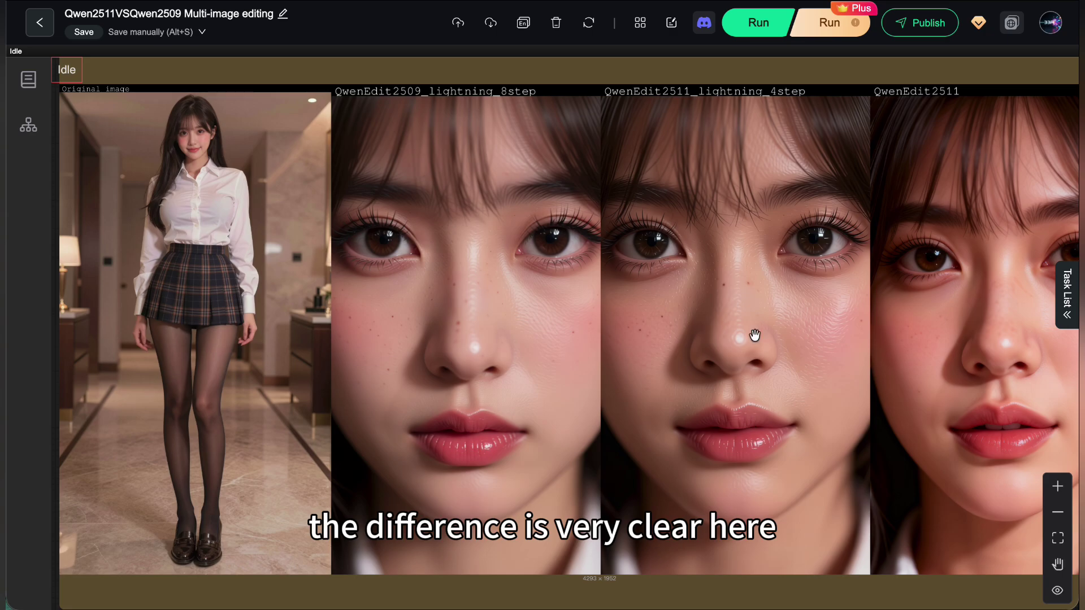
- Compare the facial close-up results of QwenEdit2509_lightning_8step, QwenEdit2511_lightning_4step and QwenEdit2511 for skin texture and oiliness
scroll(752, 337, up, 5)
scroll(770, 390, down, 7)
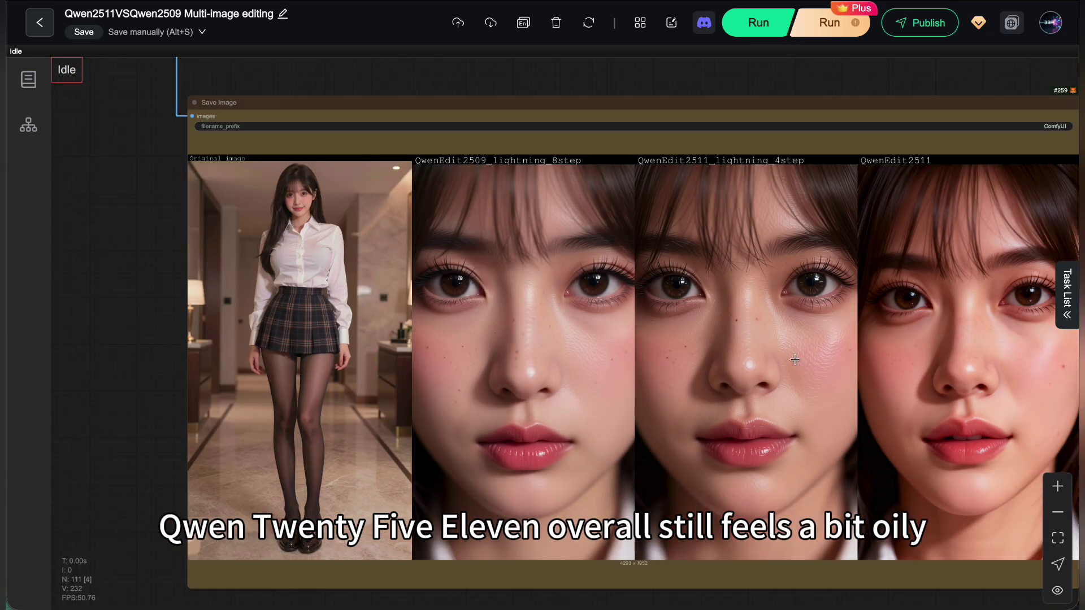
scroll(803, 346, up, 5)
scroll(799, 336, down, 7)
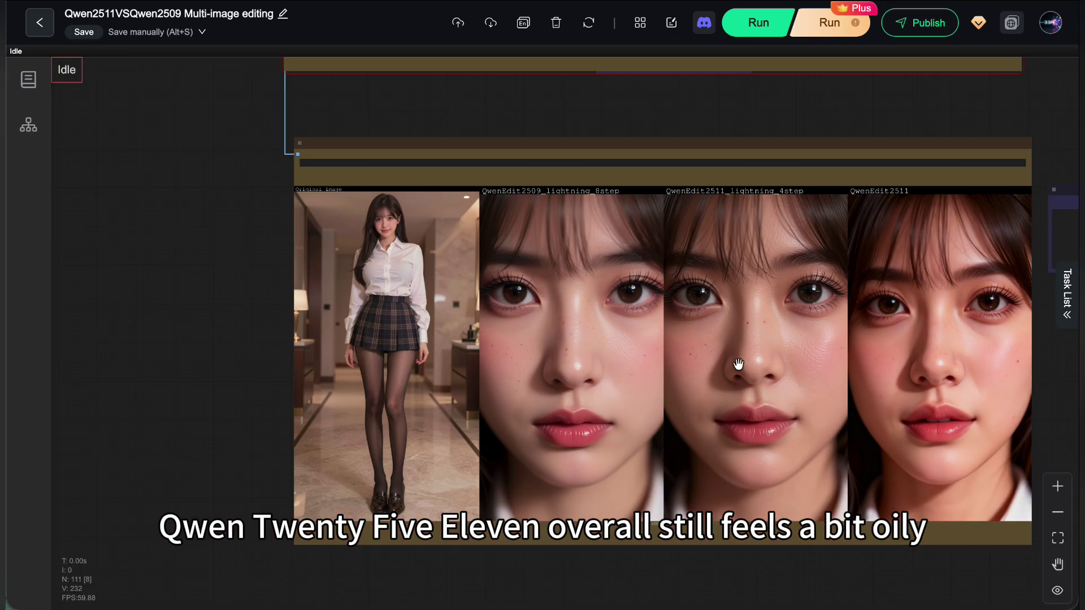
drag(738, 368, 649, 350)
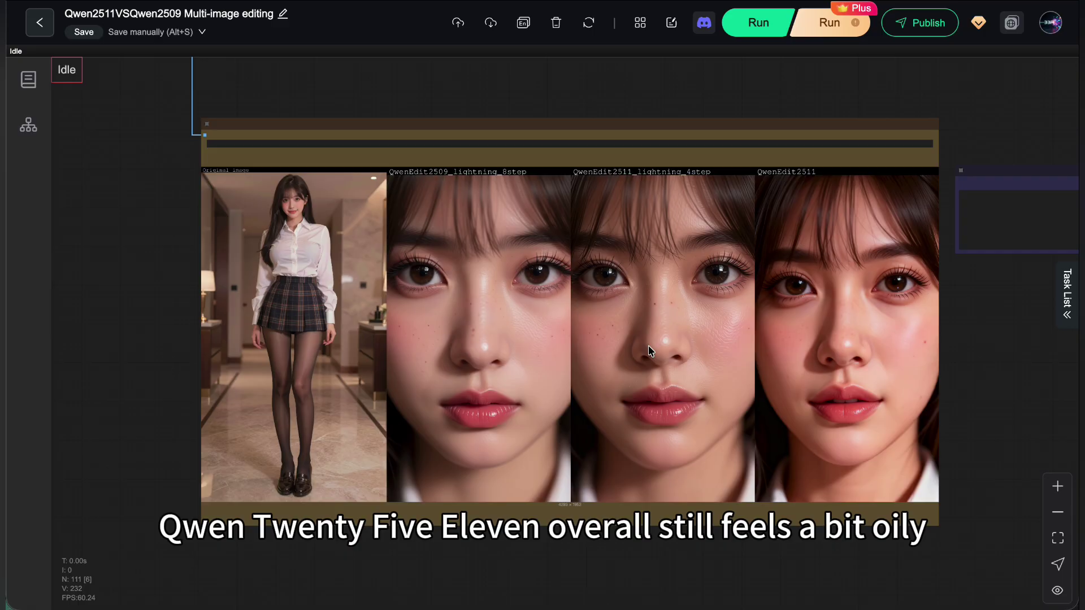
click(1057, 486)
drag(322, 256, 515, 303)
key(space)
drag(754, 310, 628, 316)
key(v)
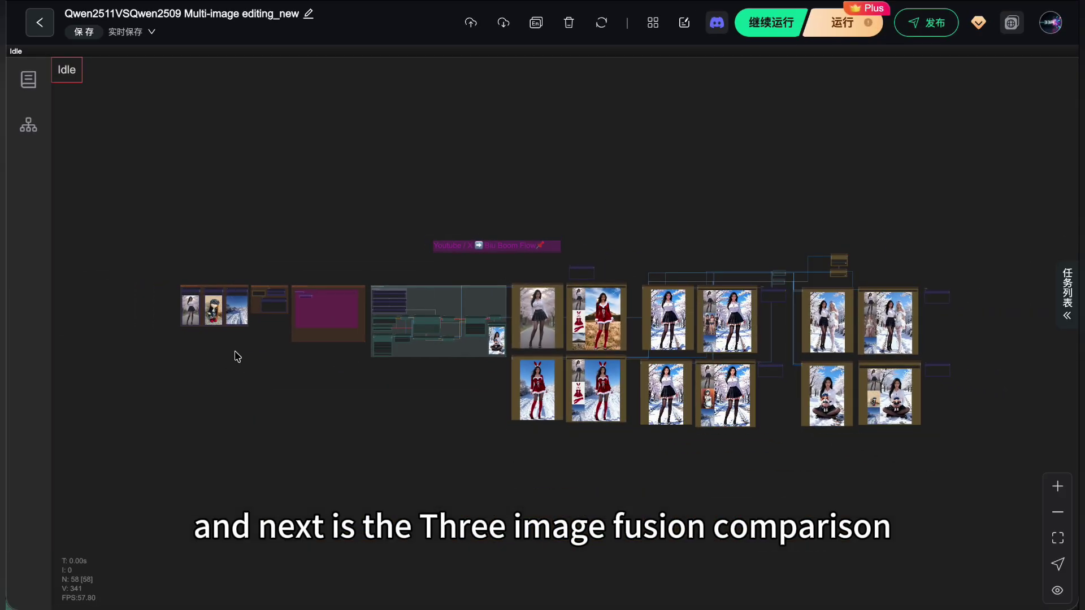
- Examine the three Load Image nodes in the Step 1: Upload an image group of the Multi-image editing_new workflow
drag(238, 356, 428, 351)
scroll(428, 351, up, 20)
key(space)
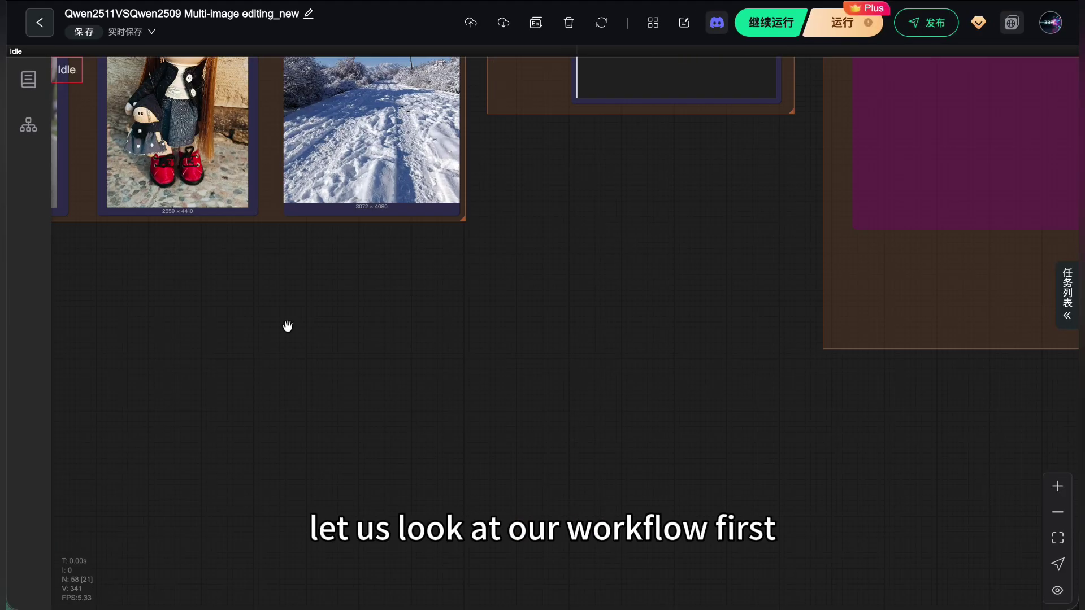
drag(287, 326, 686, 571)
scroll(632, 437, up, 1)
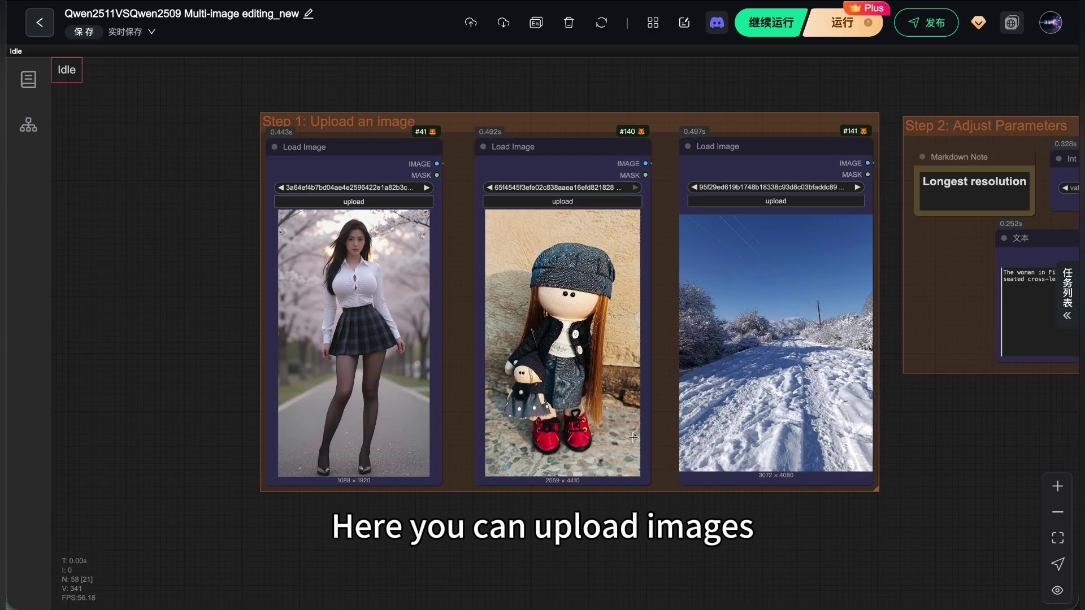
- Review the prompt text and the longest-resolution value in the Step 2: Adjust Parameters group
drag(1022, 404, 472, 448)
click(640, 334)
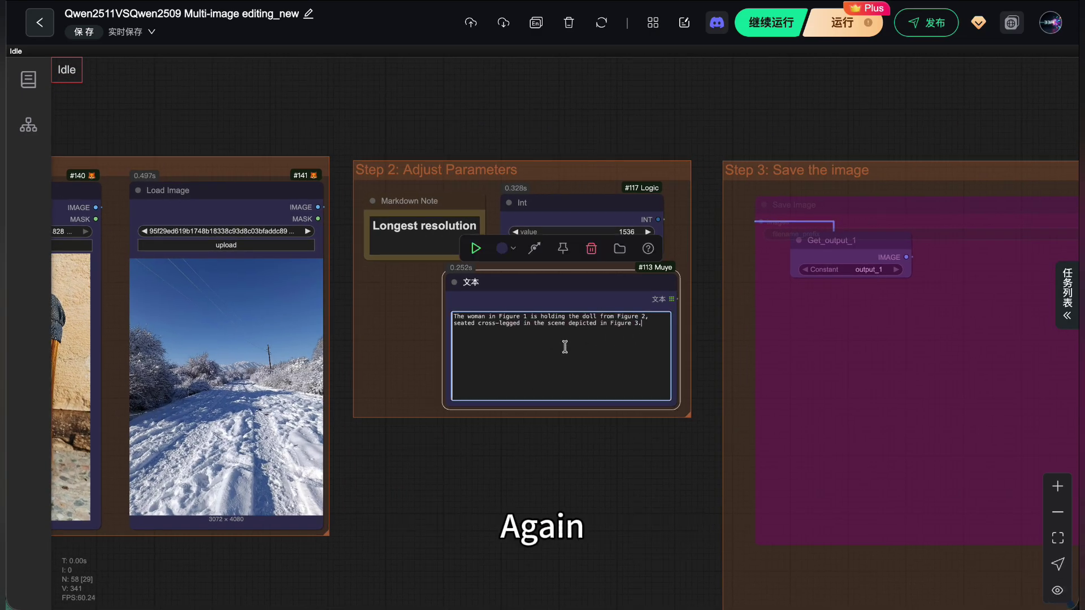
click(598, 213)
- Set weight_dtype to fp8_e4m3fn in the multi-image workflow's Load Diffusion Model node and review the model, LoRA and text-encoder nodes
drag(930, 114, 280, 114)
drag(940, 138, 301, 22)
drag(171, 178, 122, 142)
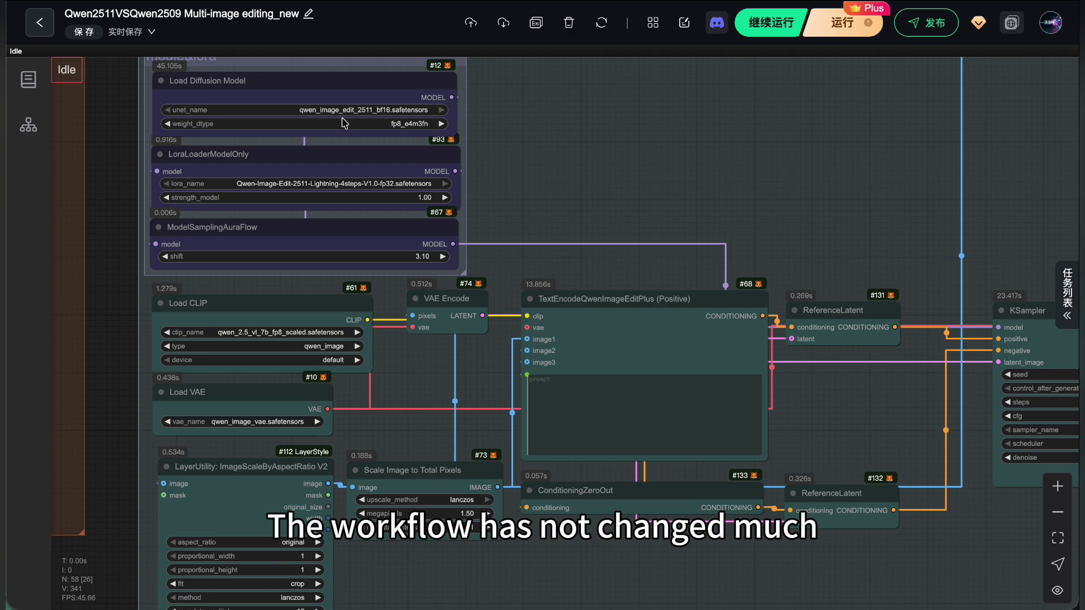
click(396, 125)
click(400, 124)
click(424, 143)
drag(339, 146, 358, 122)
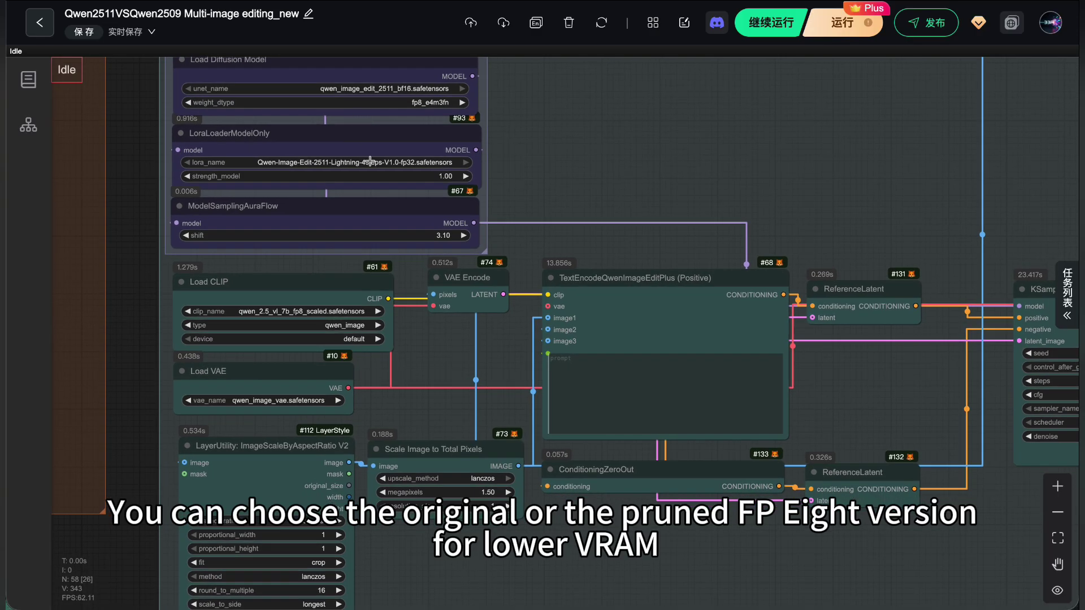
drag(299, 462, 150, 355)
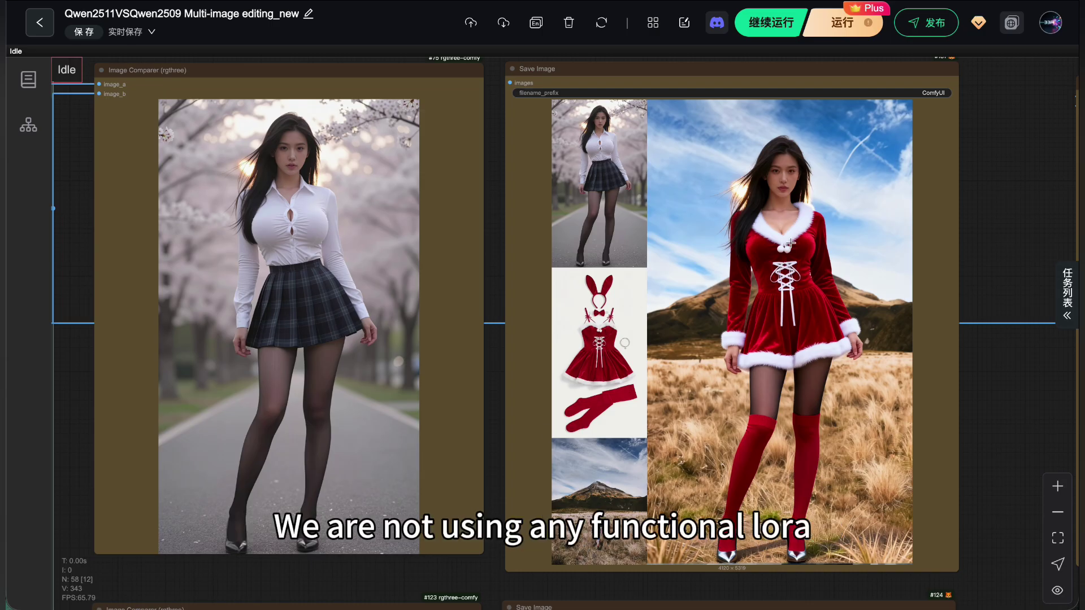
- Check the Christmas-outfit result in the desolate landscape against the original image in the Image Comparer, including clothing, shoes and backlighting
scroll(283, 336, up, 4)
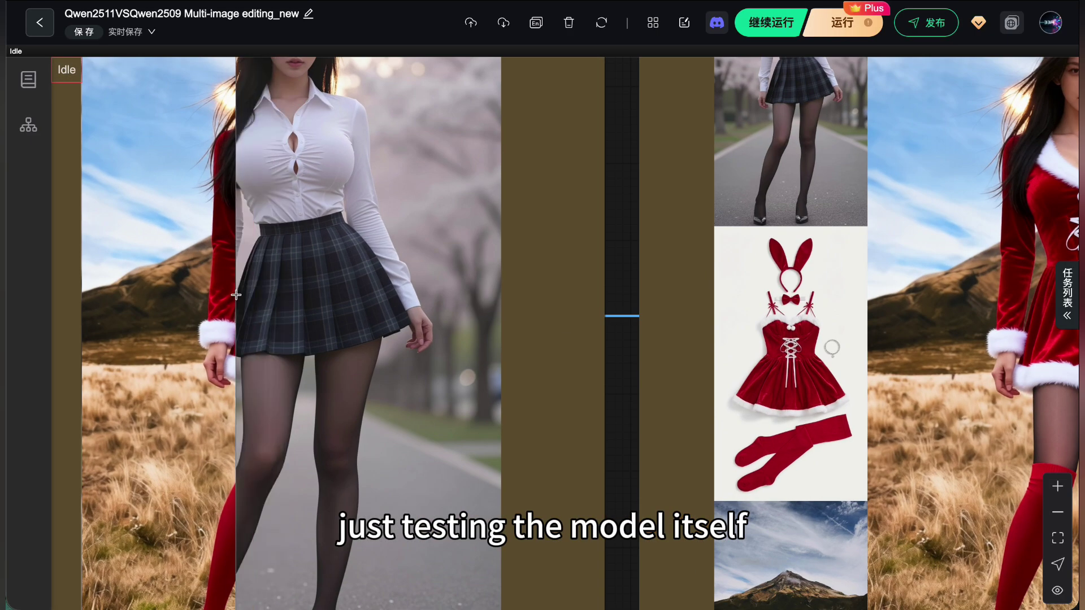
drag(250, 308, 420, 428)
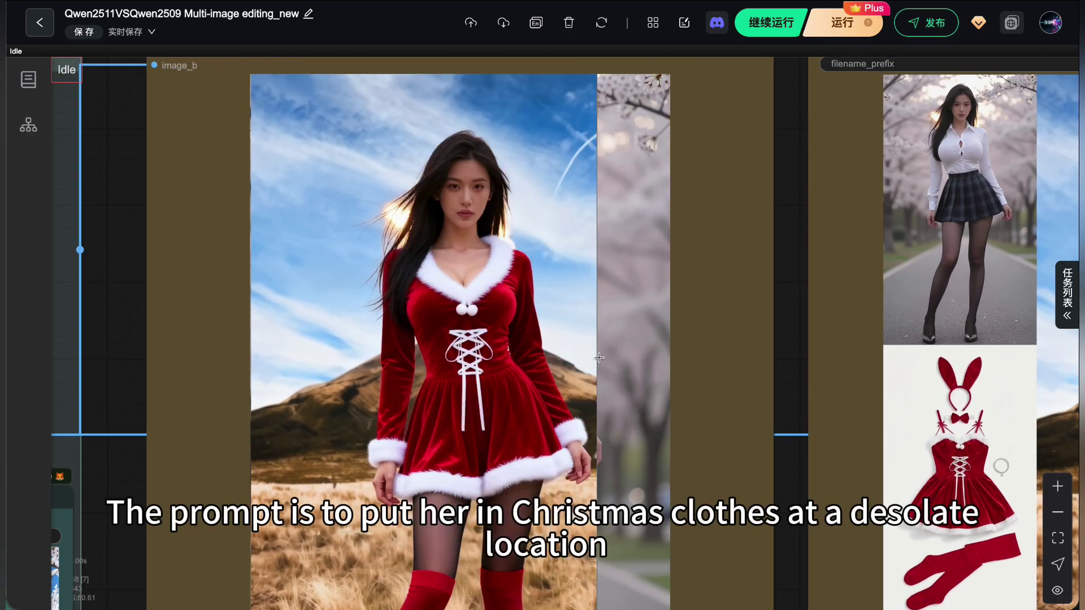
scroll(562, 418, down, 5)
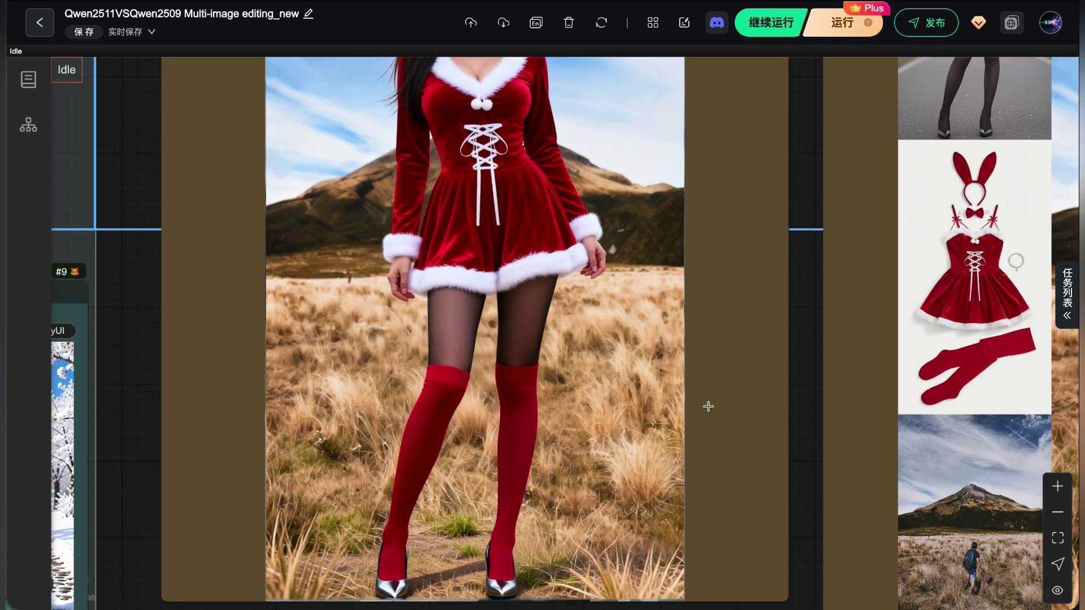
scroll(592, 242, up, 4)
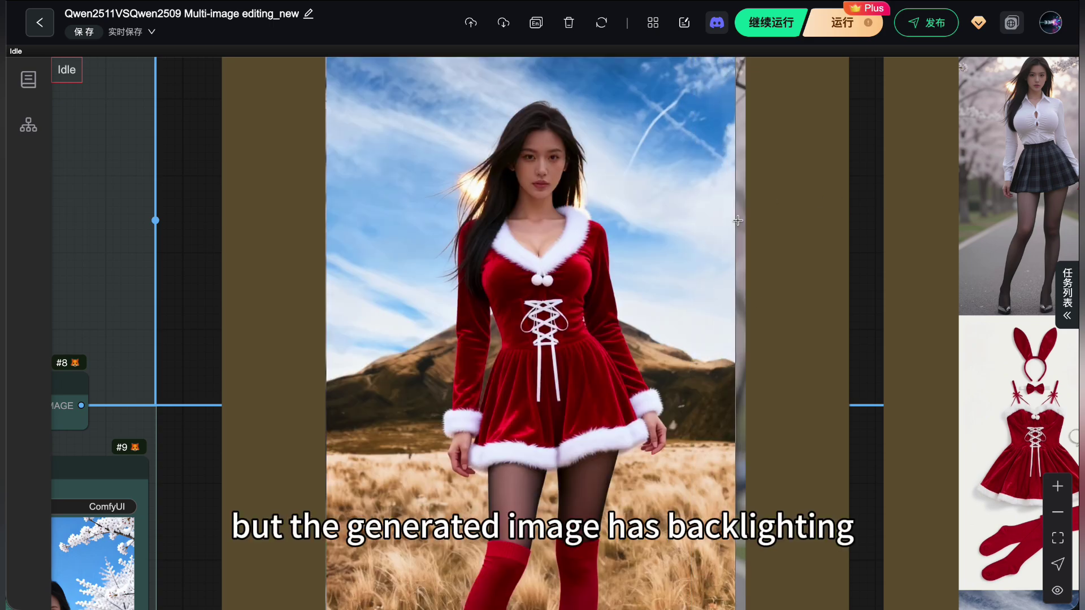
scroll(740, 219, up, 6)
scroll(816, 287, down, 9)
- Compare the Christmas-outfit result with its three reference images in the Save Image node, and show the same outfit in the snow scene
key(space)
drag(813, 255, 252, 228)
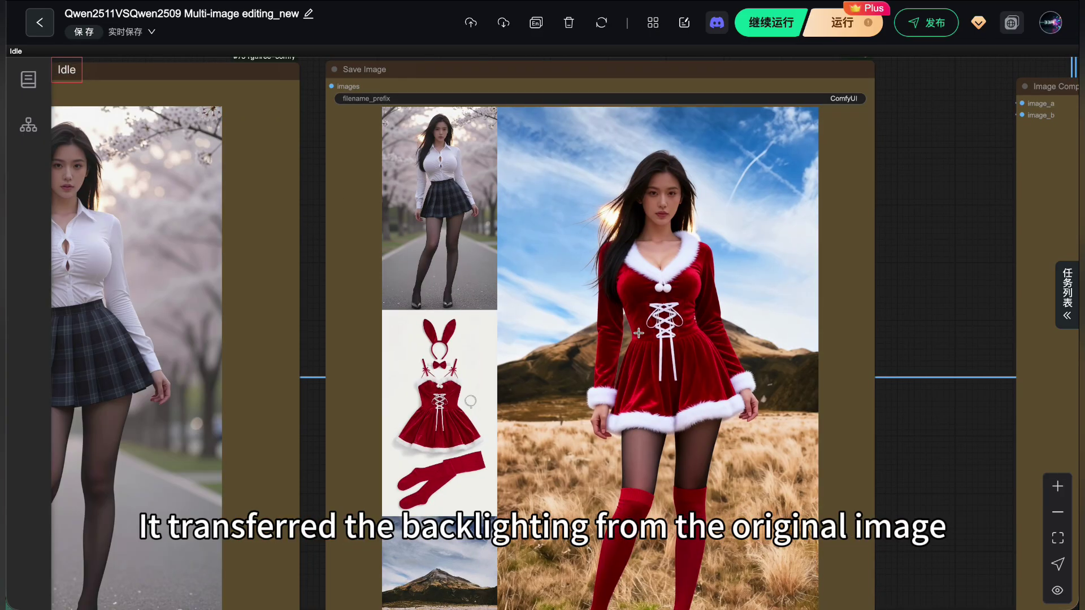
drag(645, 404, 673, 348)
drag(527, 433, 689, 107)
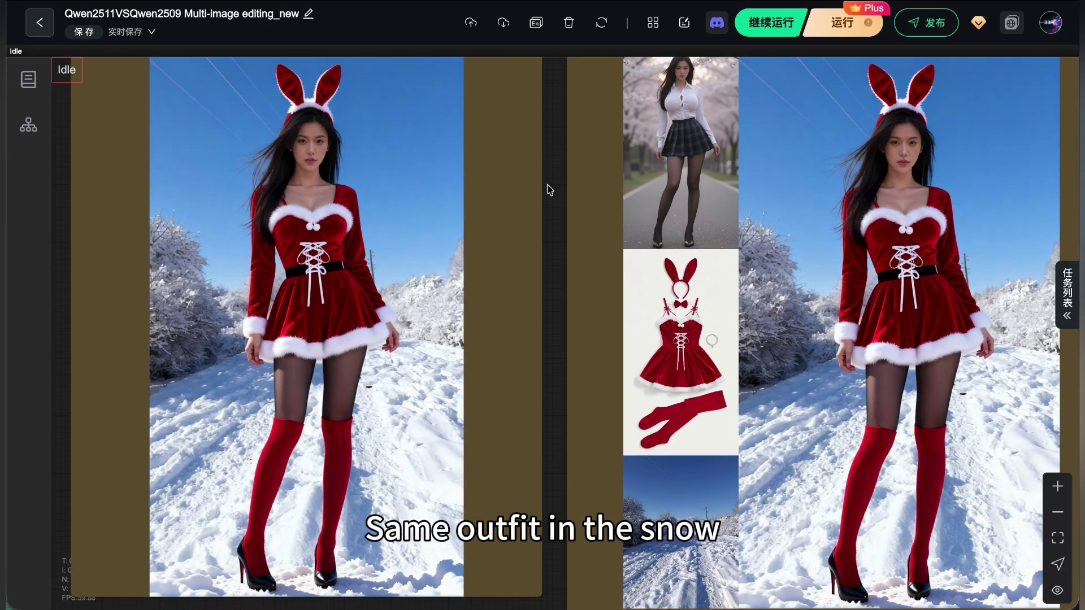
- Compare the two-woman group photo in the snow scene with its three reference images in the Save Image node, checking both faces
drag(546, 190, 388, 213)
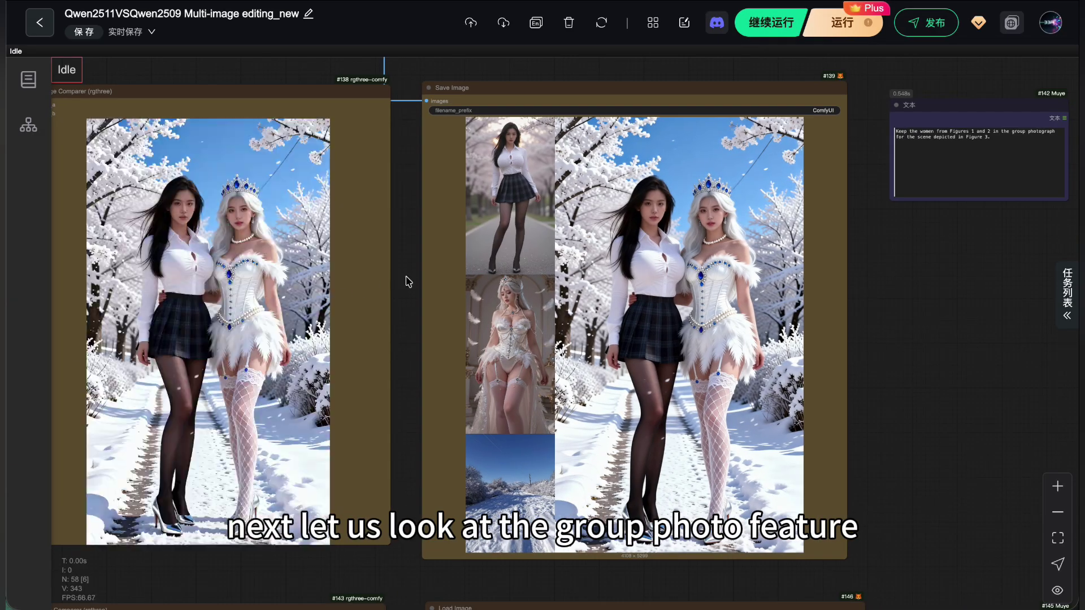
drag(405, 281, 524, 282)
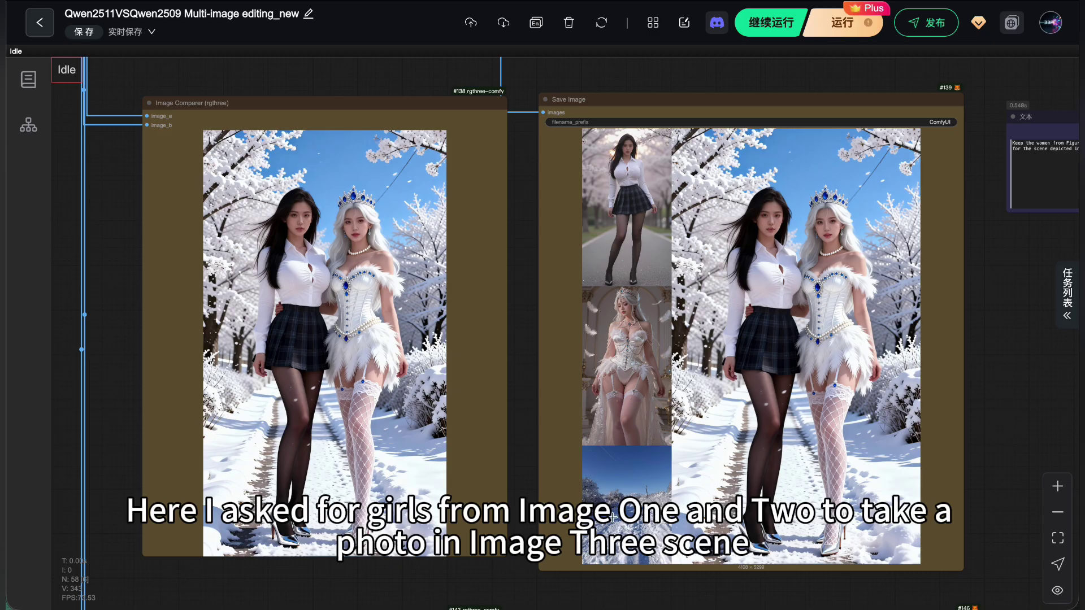
scroll(782, 253, up, 11)
drag(796, 161, 650, 296)
click(1052, 513)
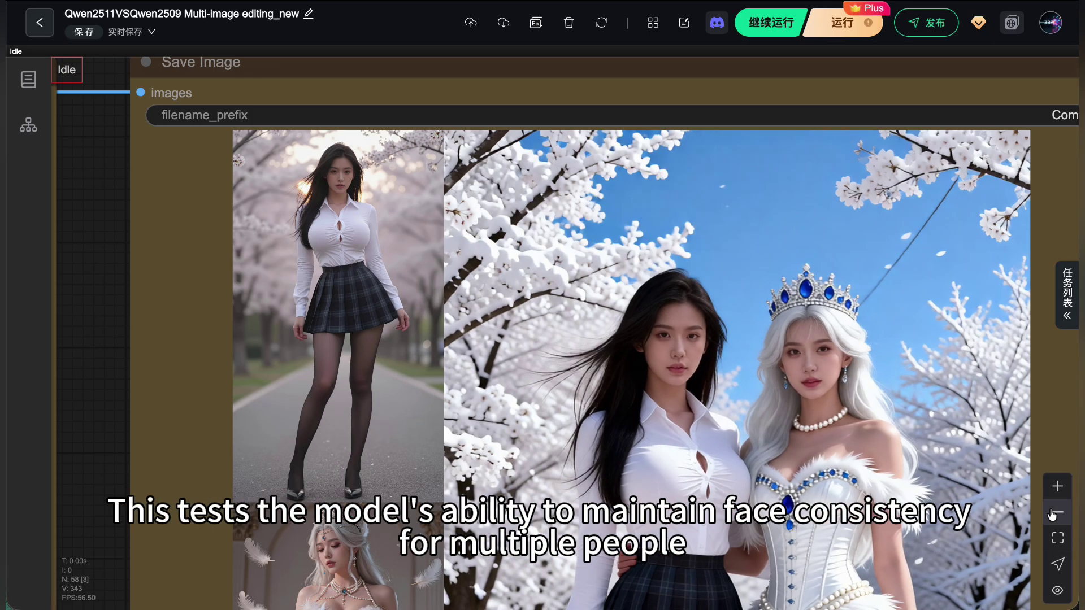
drag(790, 400, 773, 328)
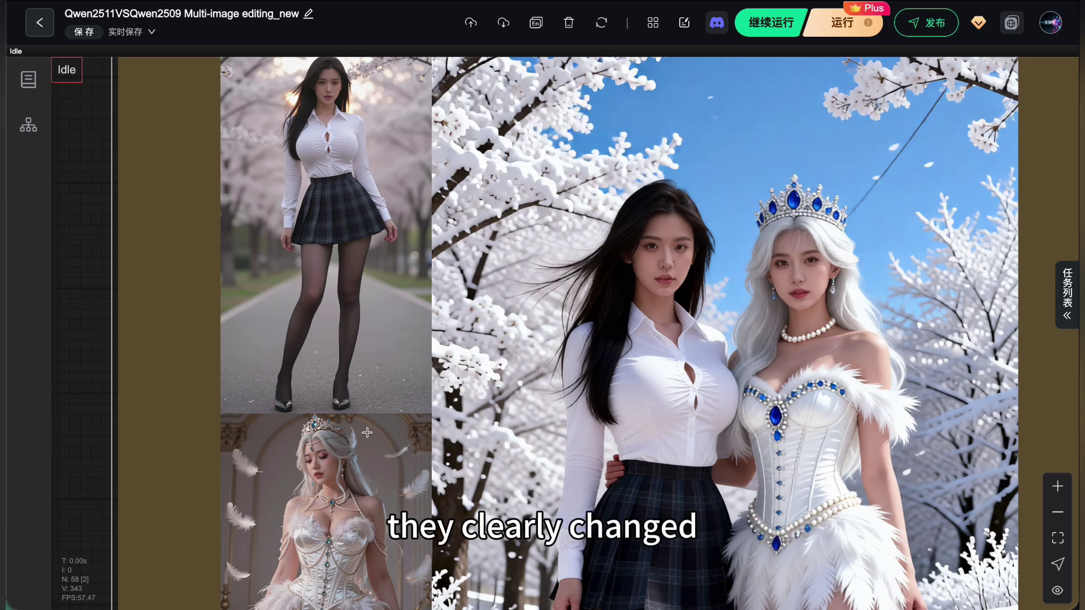
drag(700, 447, 666, 337)
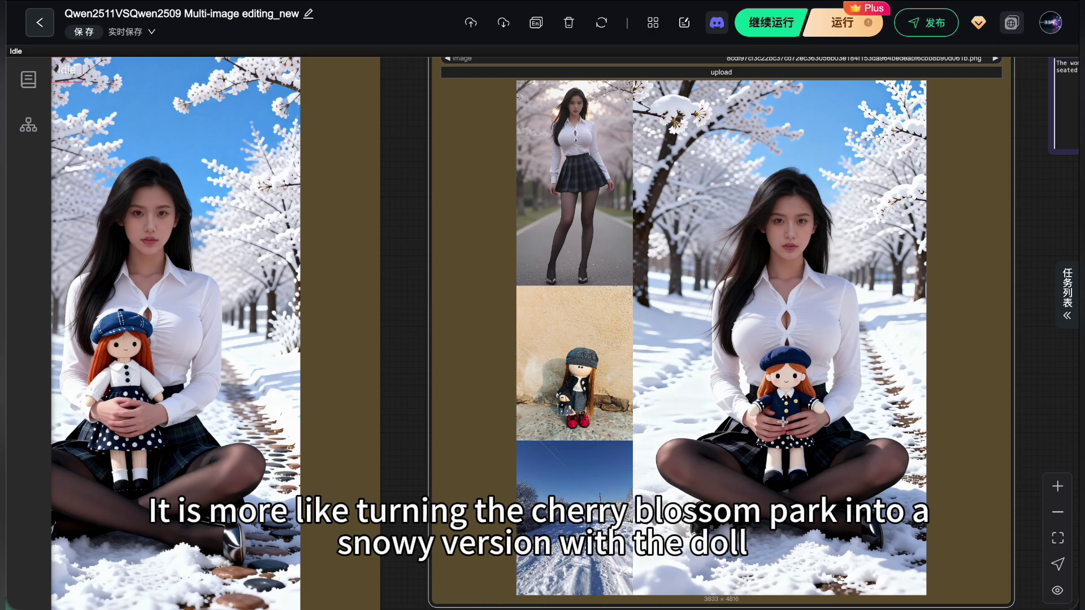
- Compare the doll in the seated snow-scene result with its reference image, and show the complete multi-image workflow with all test results
scroll(782, 421, up, 10)
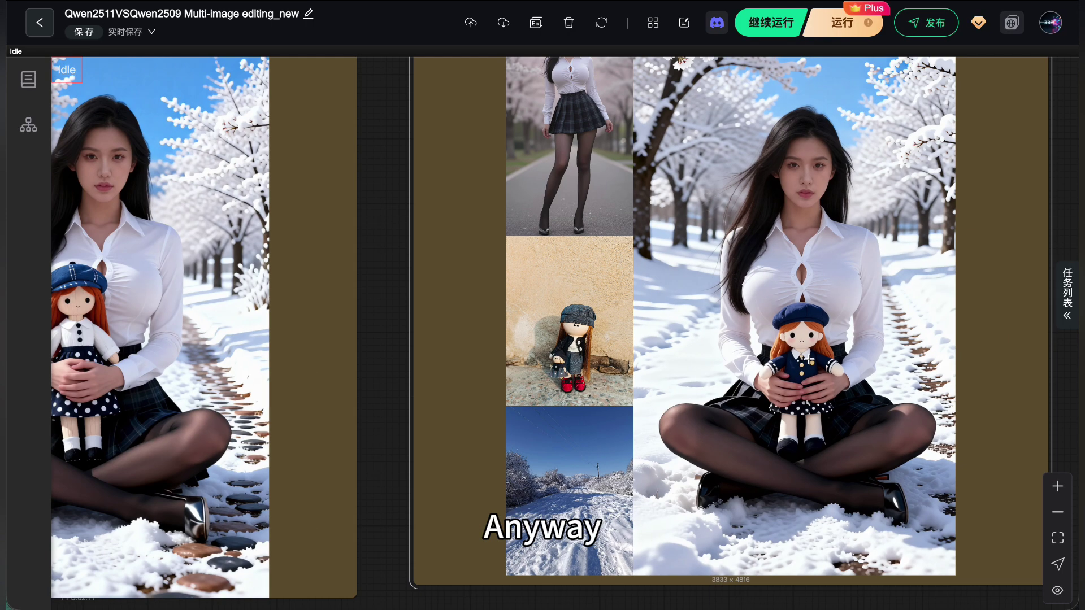
scroll(809, 359, down, 8)
drag(845, 255, 752, 297)
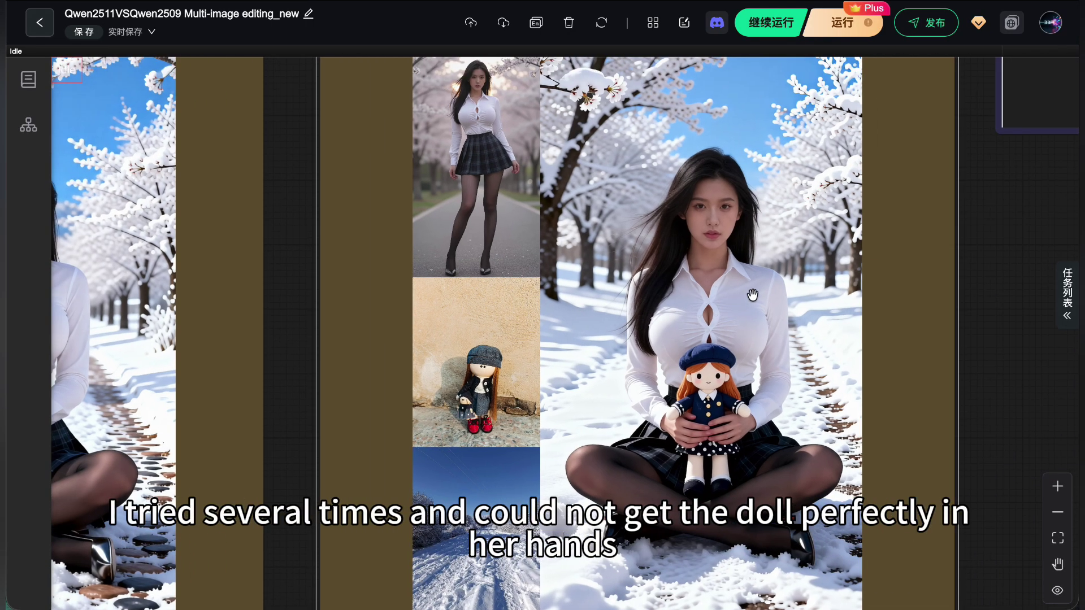
scroll(997, 453, down, 8)
key(.)
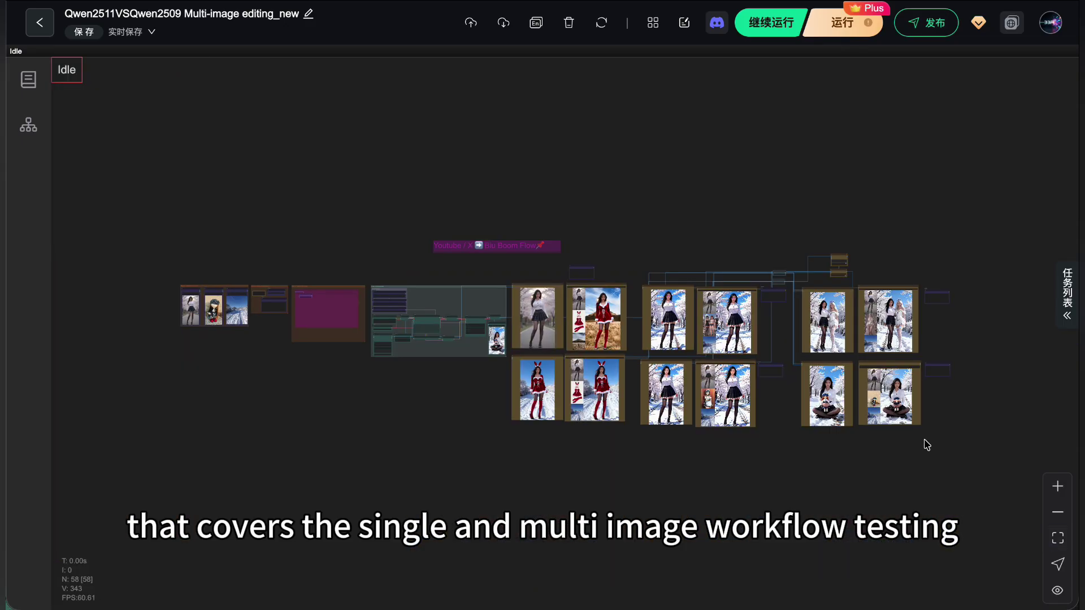
scroll(791, 447, up, 10)
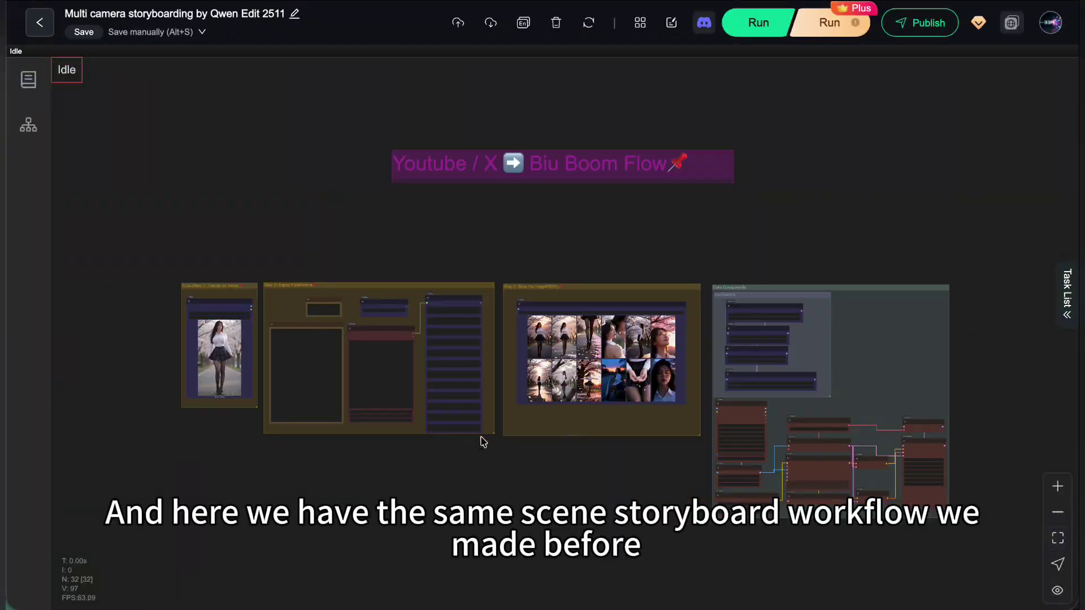
- Switch to the Multi camera storyboarding by Qwen Edit 2511 workflow and examine the reference photo in its Load Image node
drag(448, 446, 620, 419)
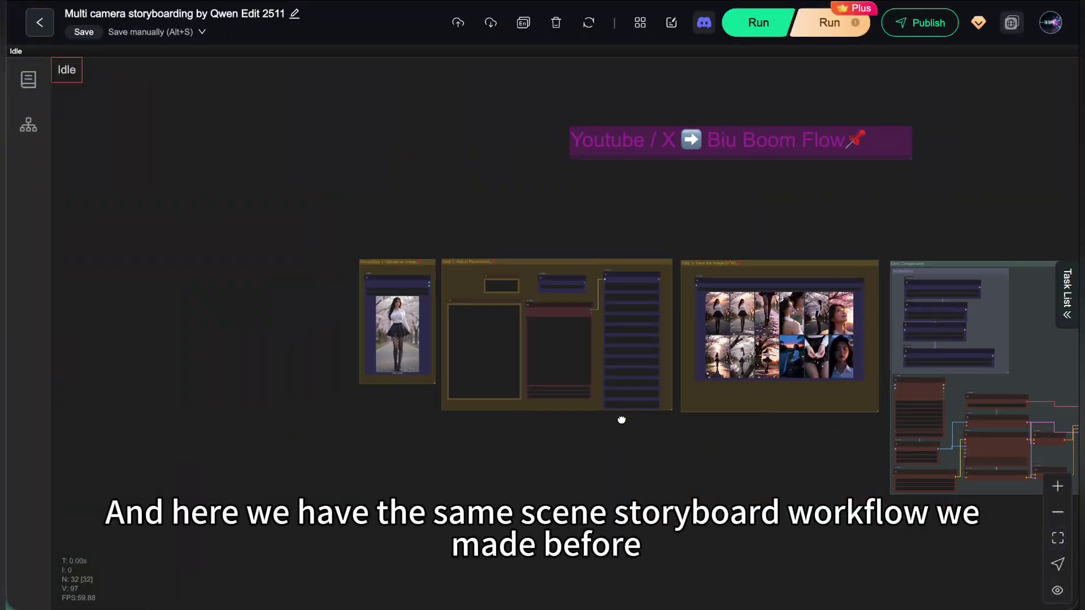
scroll(475, 393, up, 5)
scroll(475, 393, up, 2)
drag(715, 489, 624, 576)
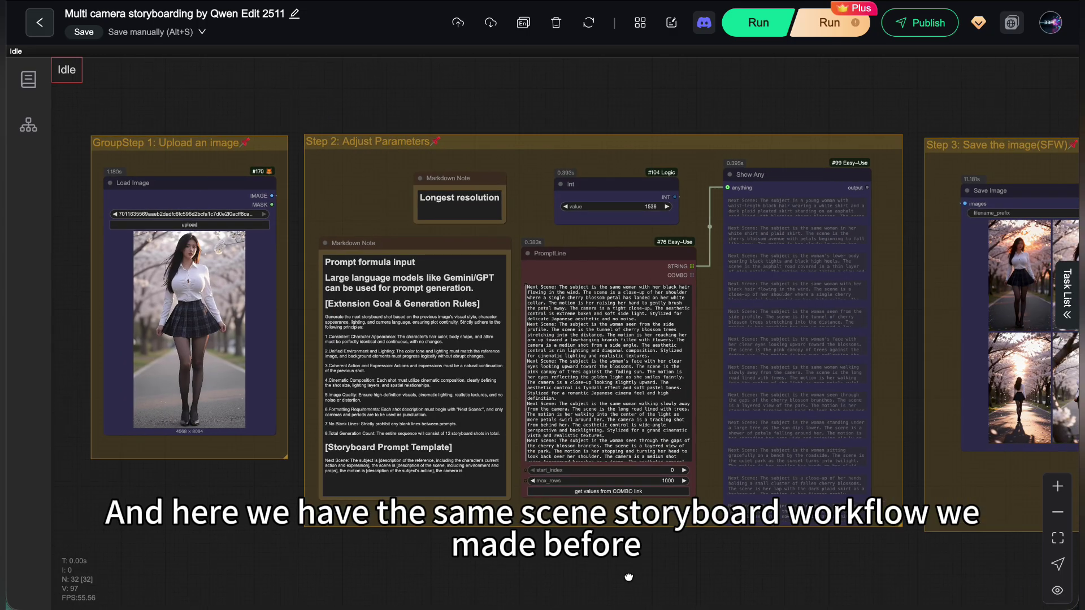
drag(790, 567, 751, 563)
scroll(238, 187, up, 5)
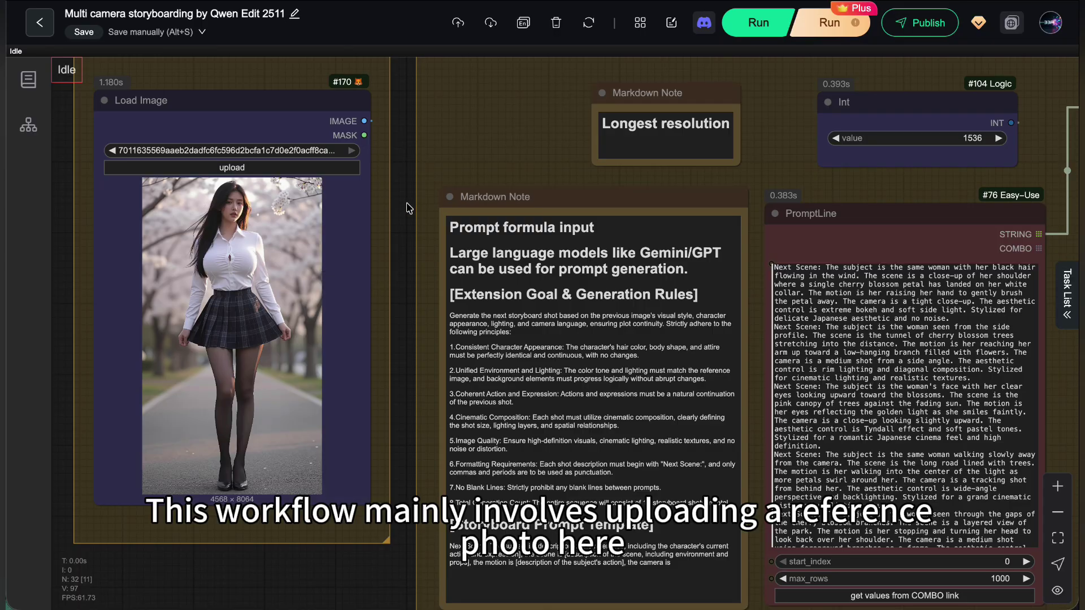
- Review the prompt formula note, the Next Scene prompts in the PromptLine node and the split prompts in the Show Any node
drag(406, 208, 203, 144)
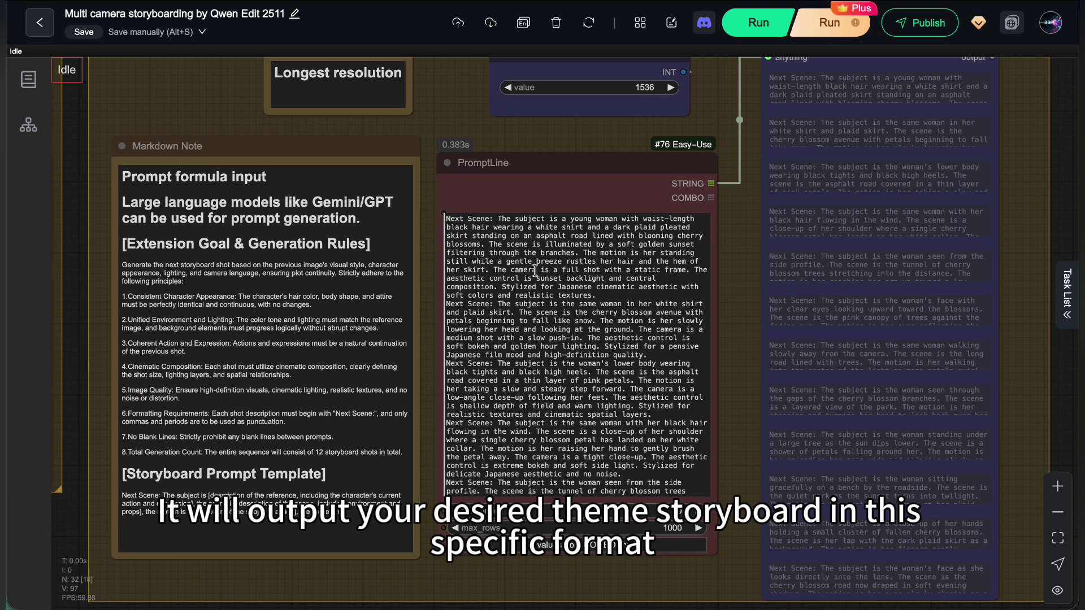
scroll(537, 242, up, 5)
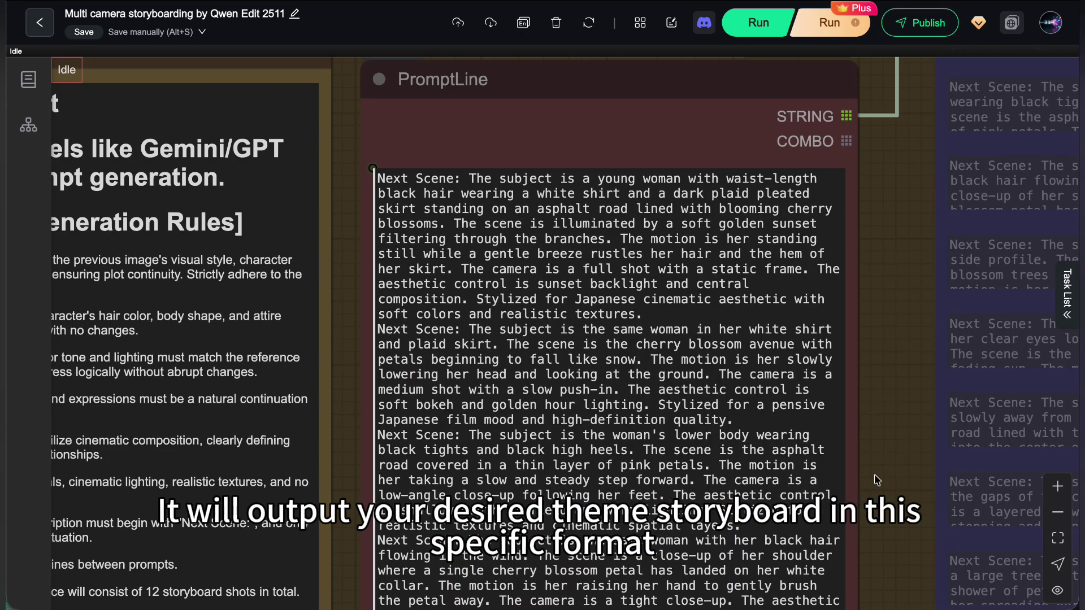
scroll(876, 480, down, 7)
drag(877, 407, 436, 354)
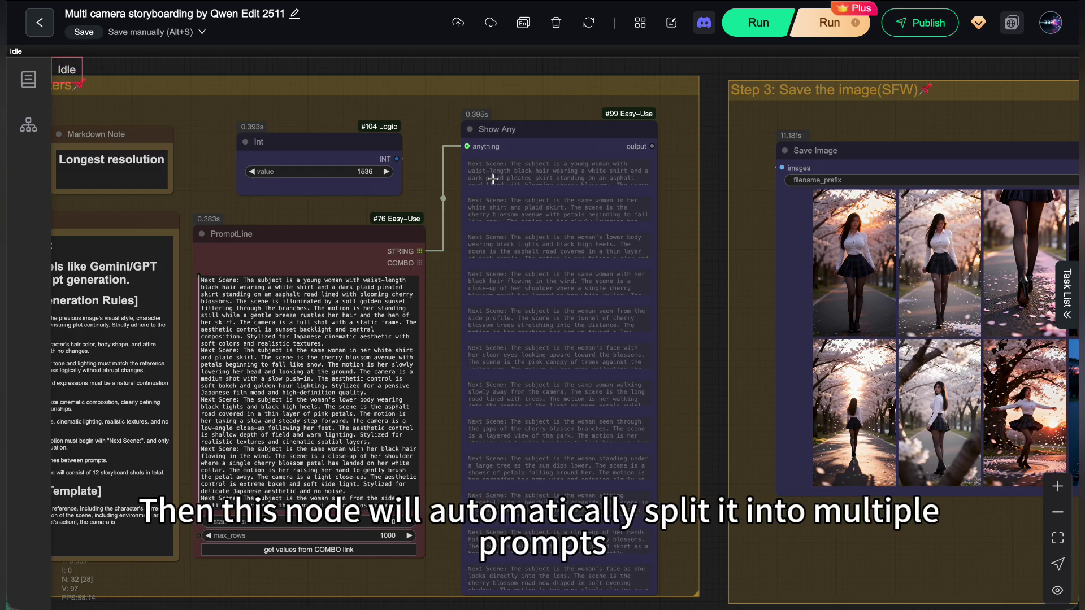
click(504, 200)
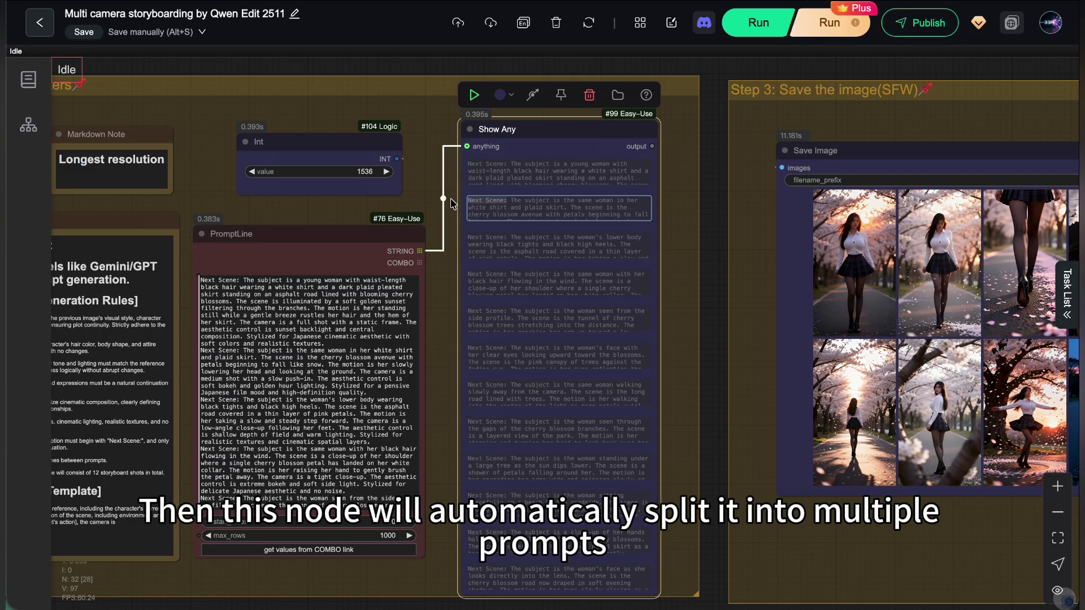
click(722, 300)
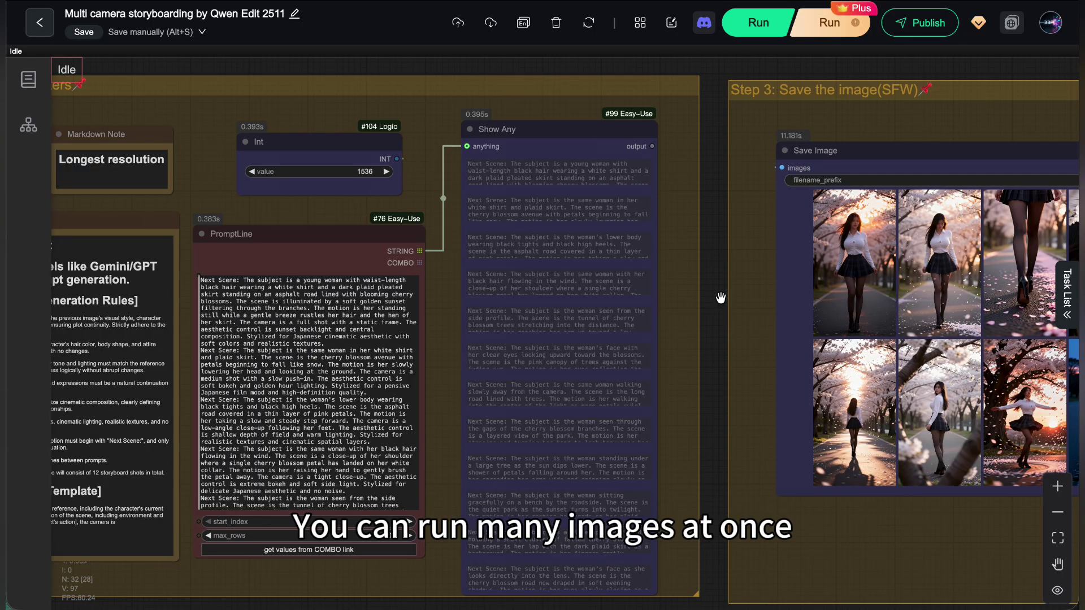
- Inspect the generated storyboard shots in the Step 3 Save Image node for camera angles, poses and face consistency
drag(722, 299, 152, 268)
scroll(348, 260, up, 10)
scroll(534, 276, down, 3)
mouse_move(533, 277)
mouse_down()
mouse_move(456, 320)
mouse_move(531, 271)
mouse_up()
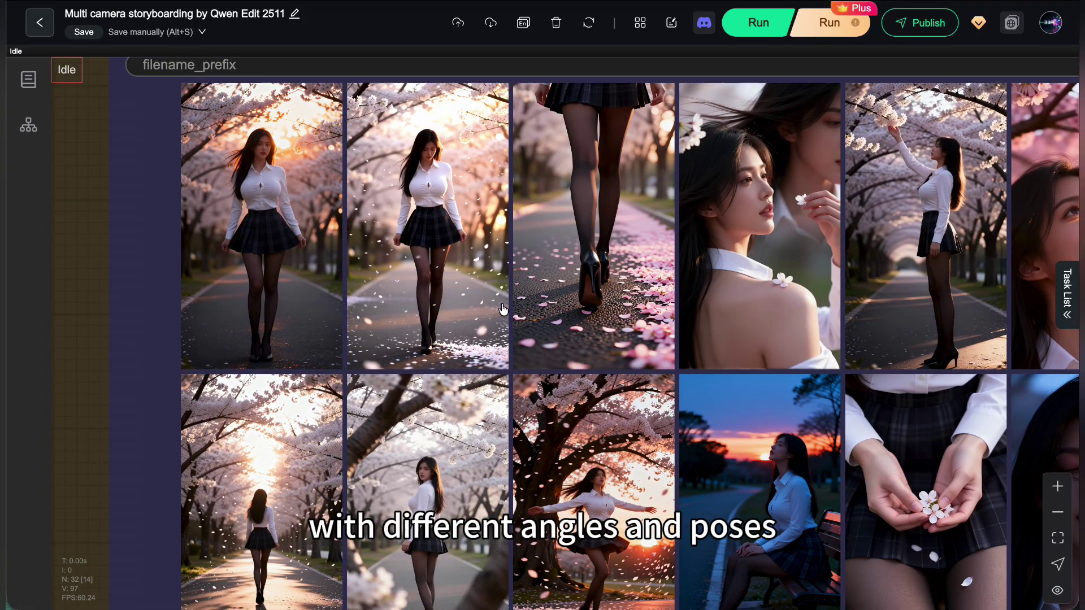
drag(511, 314, 292, 304)
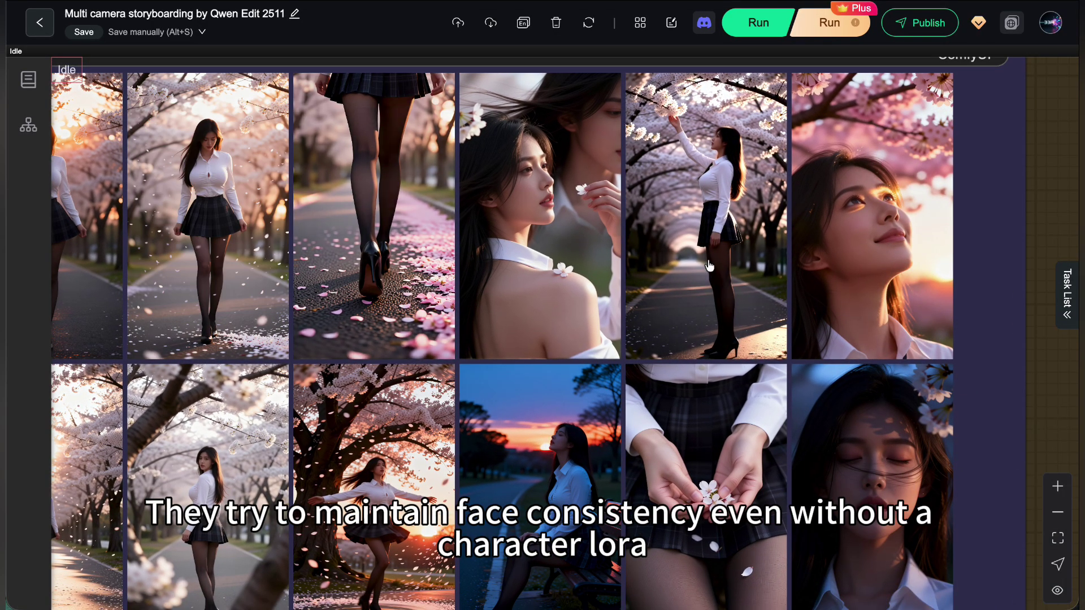
drag(708, 325, 890, 214)
scroll(637, 282, up, 2)
scroll(637, 283, right, 1)
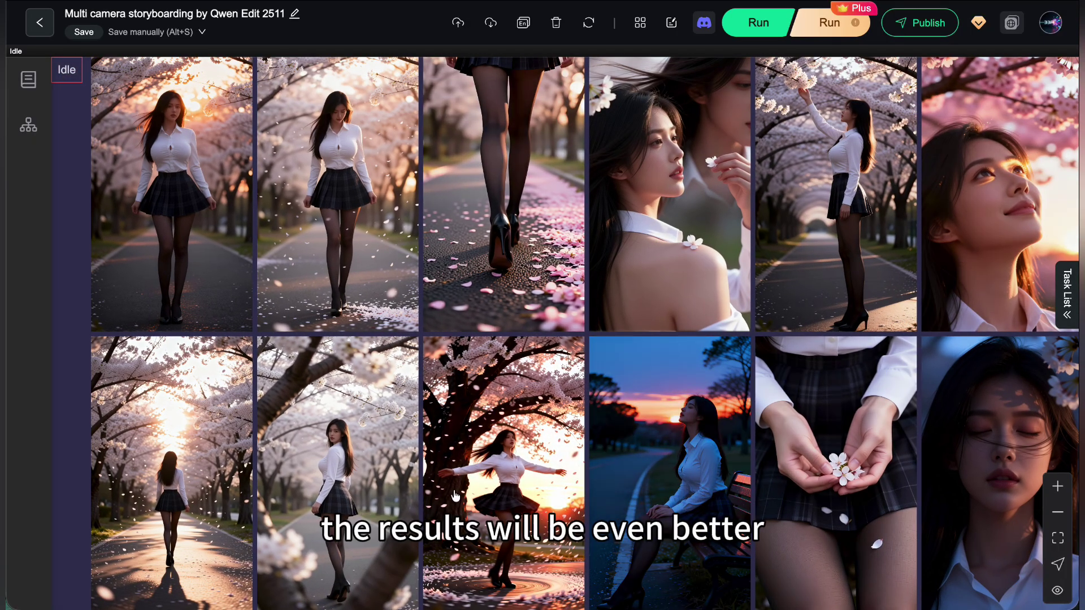
- Show the whole storyboard workflow, from the image upload group to the Core Components group
drag(936, 329, 895, 337)
scroll(895, 339, down, 6)
drag(955, 230, 516, 282)
scroll(516, 282, down, 9)
scroll(572, 291, down, 5)
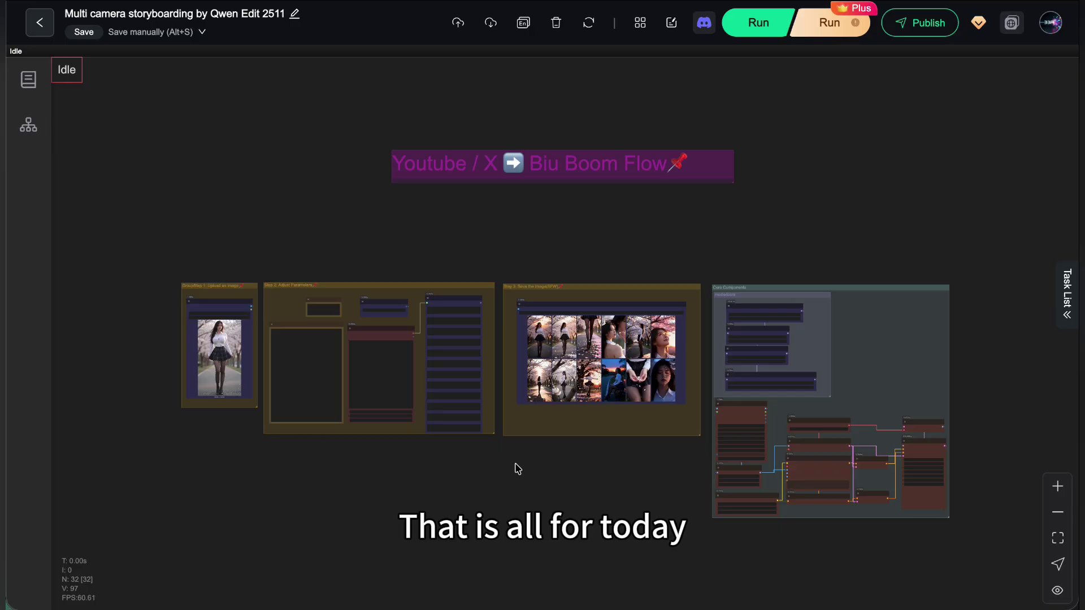